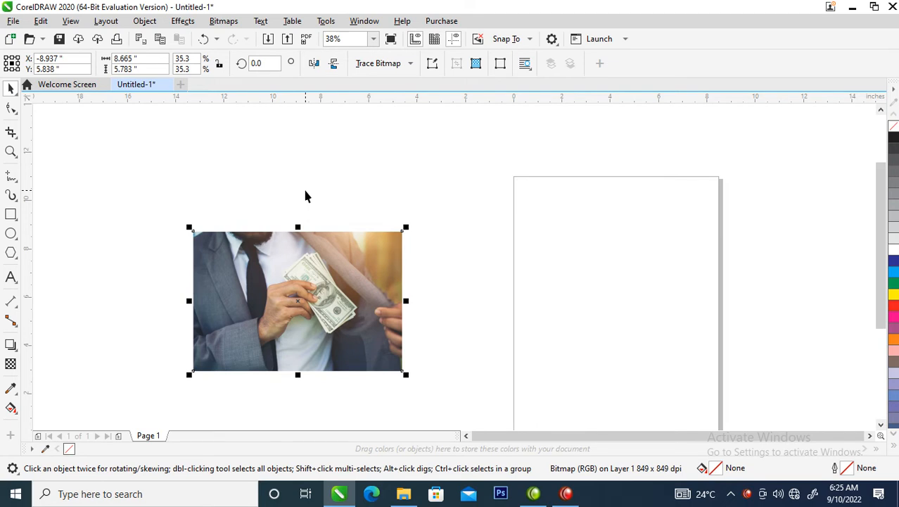
# Enlarge the photo to about 11.95 by 7.97 inches near the page and place a duplicate overlapping its right side.
pyautogui.moveTo(315, 301); pyautogui.dragTo(474, 286)
pyautogui.press('z')
pyautogui.moveTo(291, 170); pyautogui.dragTo(777, 363)
pyautogui.press('space')
pyautogui.moveTo(501, 176); pyautogui.dragTo(569, 129)
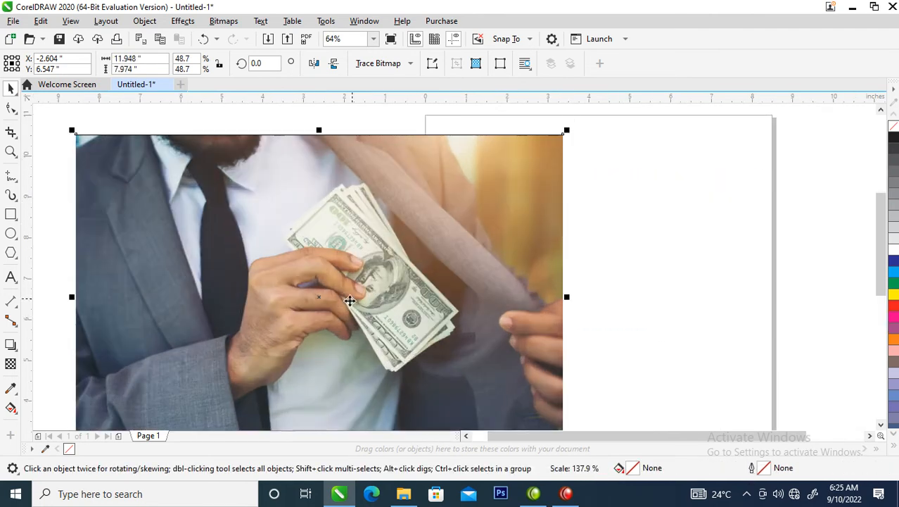
pyautogui.moveTo(292, 263); pyautogui.dragTo(633, 285)
pyautogui.rightClick(633, 284)
# Convert the original photo on the left to a 300 dpi Grayscale (8-bit) bitmap.
pyautogui.click(243, 296)
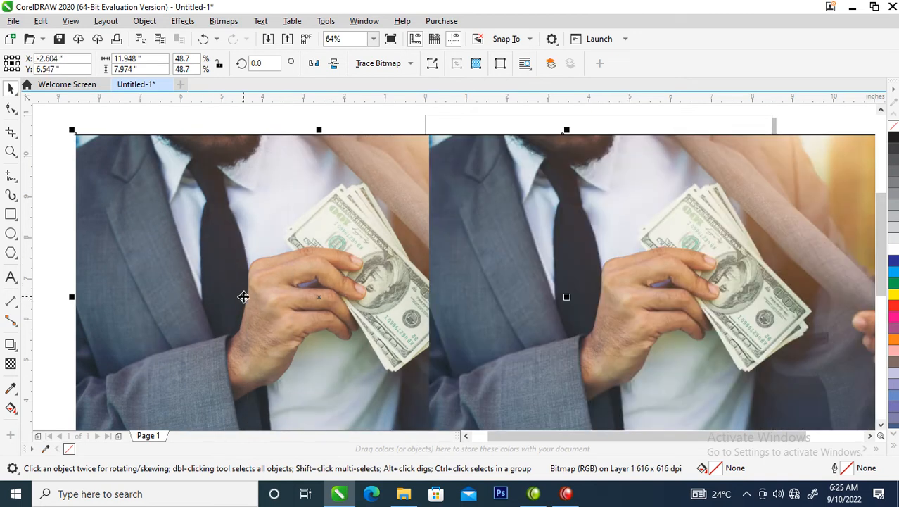
pyautogui.click(224, 20)
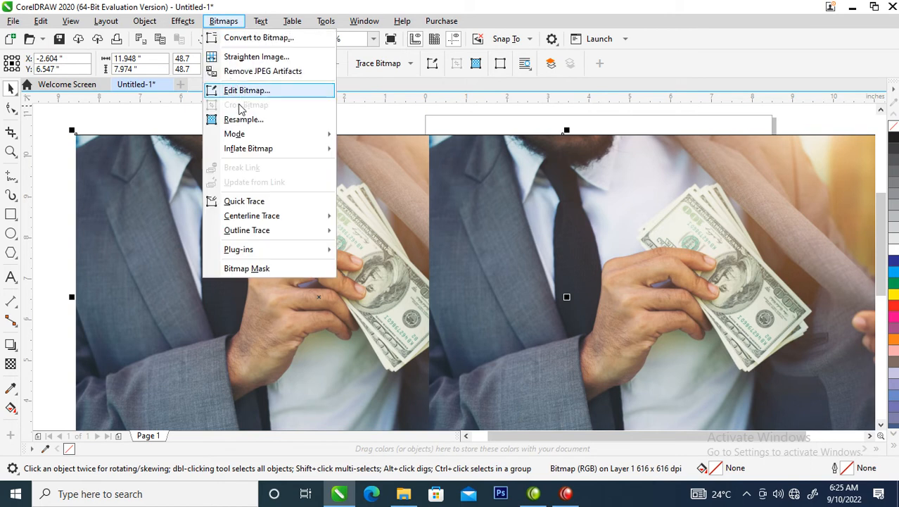
pyautogui.click(243, 38)
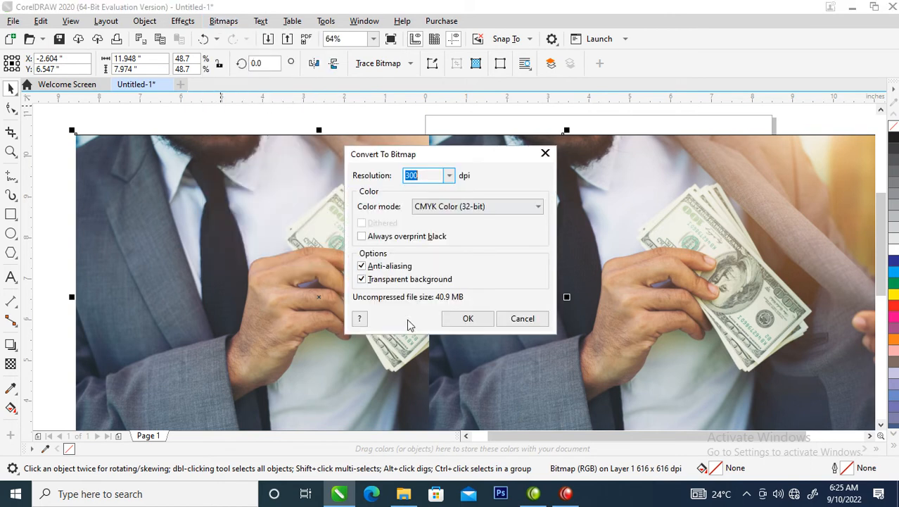
pyautogui.click(518, 206)
pyautogui.click(443, 242)
pyautogui.click(468, 318)
# Align the colour photo with the left edge of the grayscale photo so it lies exactly on top.
pyautogui.click(508, 290)
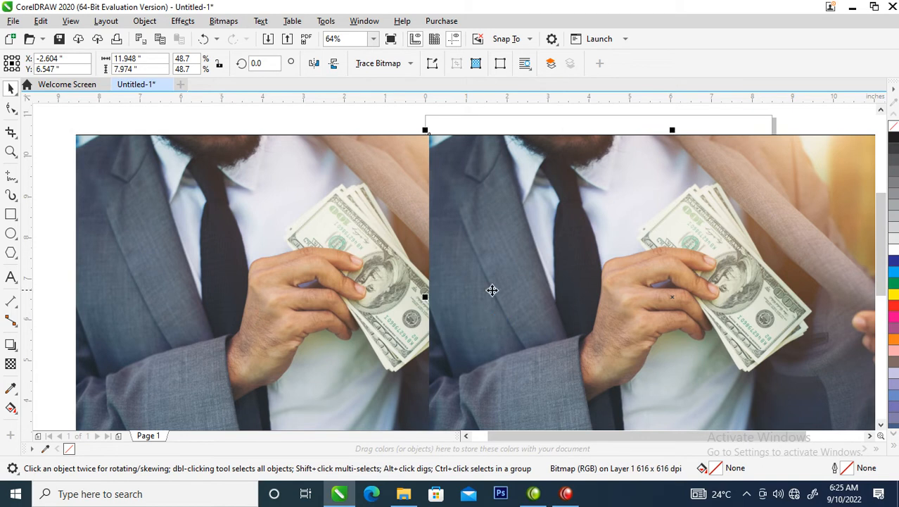
pyautogui.scroll(-2, 438, 254)
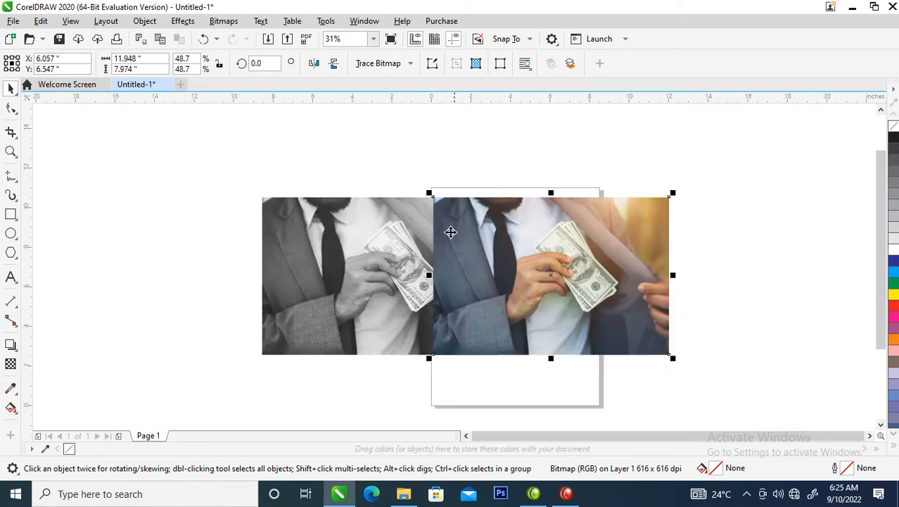
pyautogui.click(646, 274)
pyautogui.keyDown('shift'); pyautogui.click(371, 291); pyautogui.keyUp('shift')
pyautogui.scroll(1, 479, 263)
pyautogui.click(479, 268)
pyautogui.keyDown('shift'); pyautogui.click(370, 294); pyautogui.keyUp('shift')
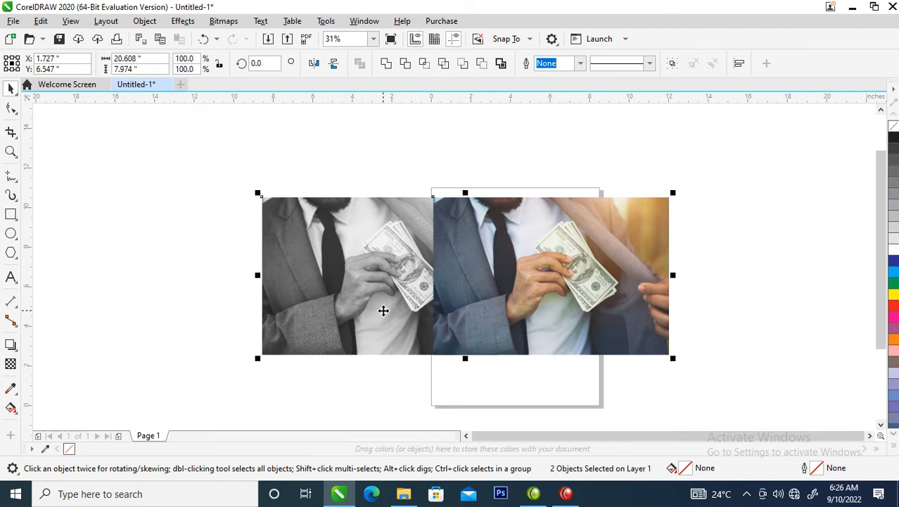
pyautogui.press('l')
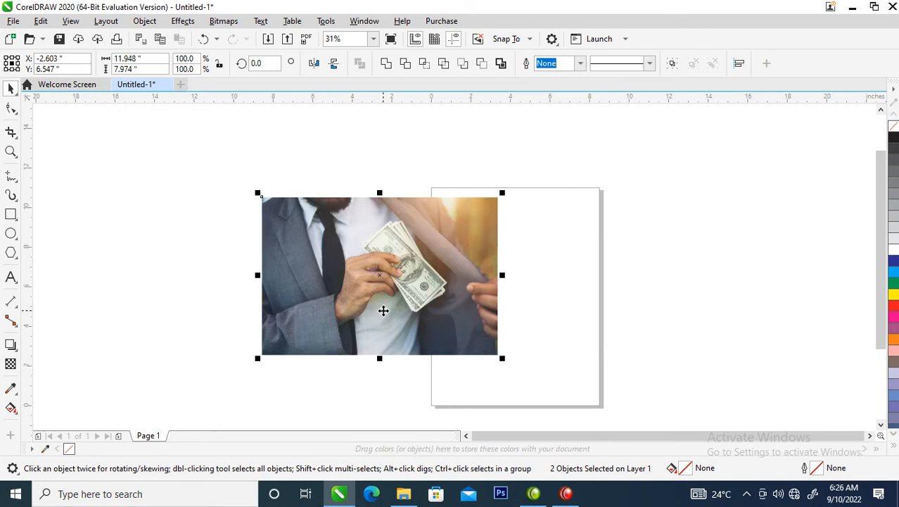
# Apply a uniform transparency of 50 with the Subtract merge mode to the colour photo on top.
pyautogui.click(405, 164)
pyautogui.click(392, 346)
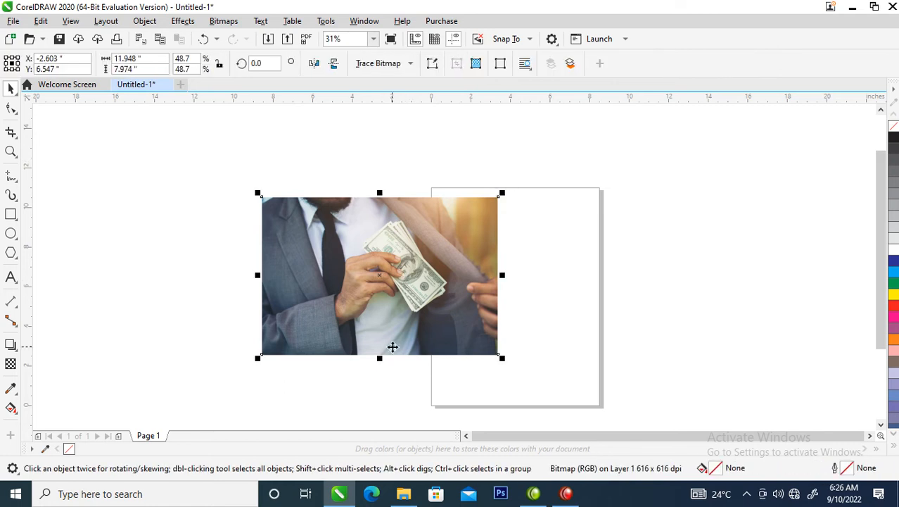
pyautogui.click(10, 364)
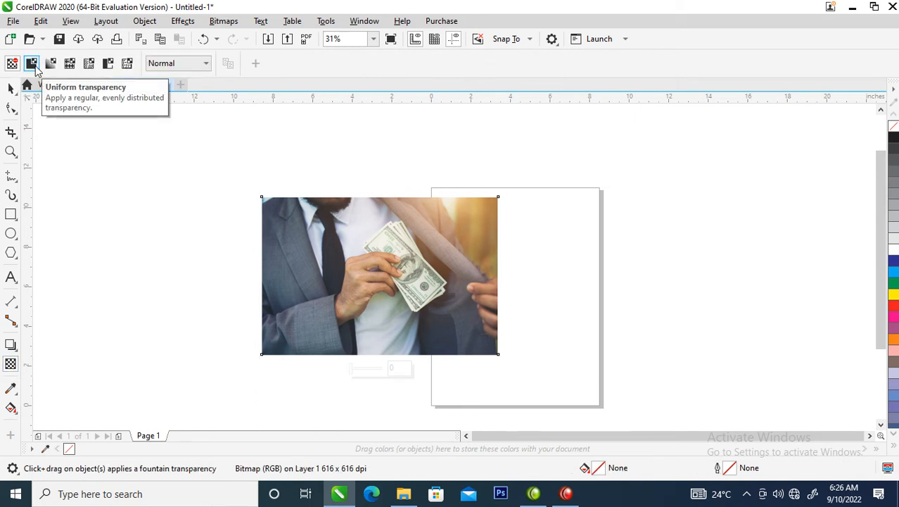
pyautogui.click(32, 64)
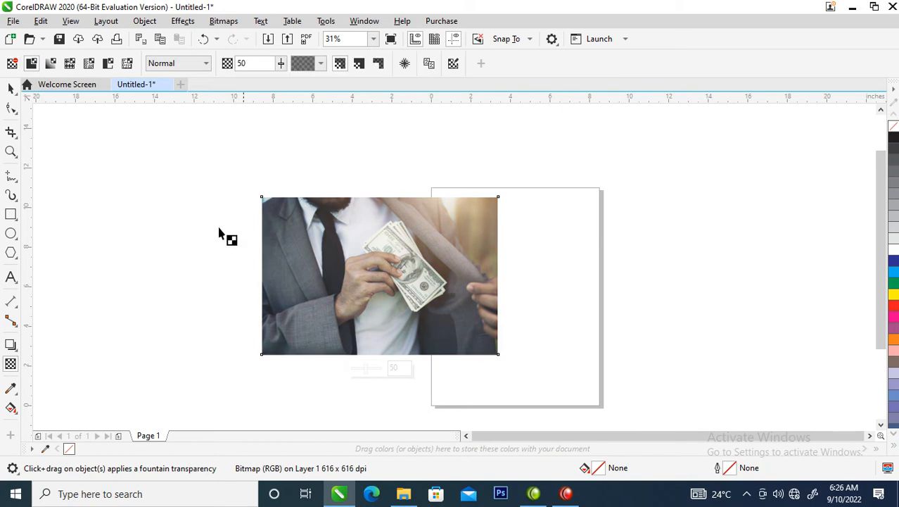
pyautogui.click(206, 69)
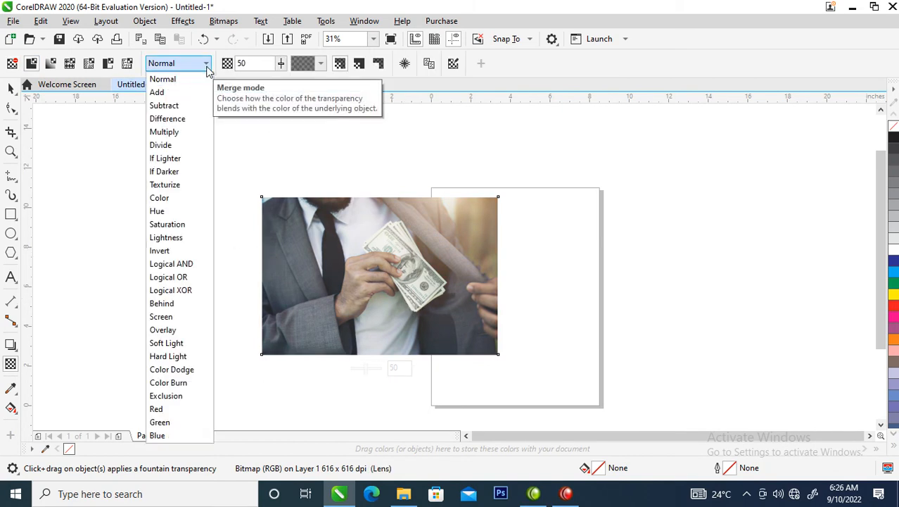
pyautogui.click(177, 108)
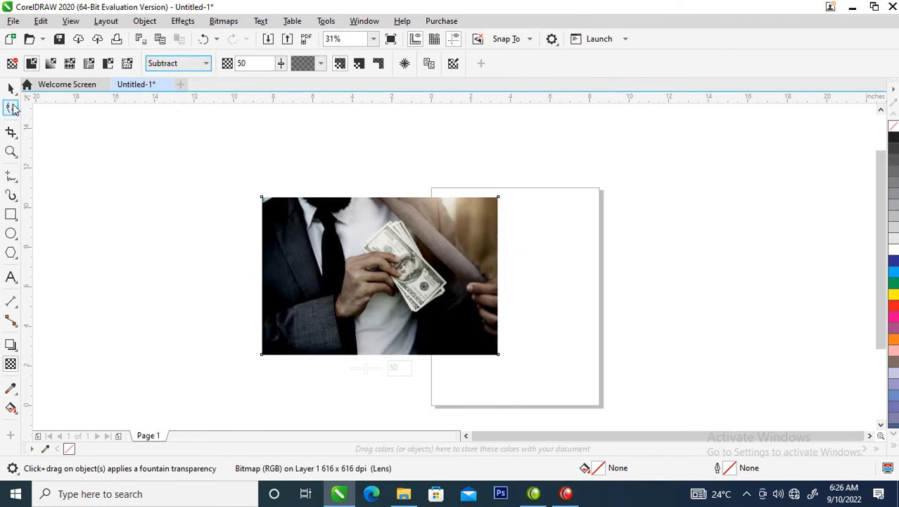
pyautogui.click(11, 88)
pyautogui.moveTo(202, 153); pyautogui.dragTo(594, 397)
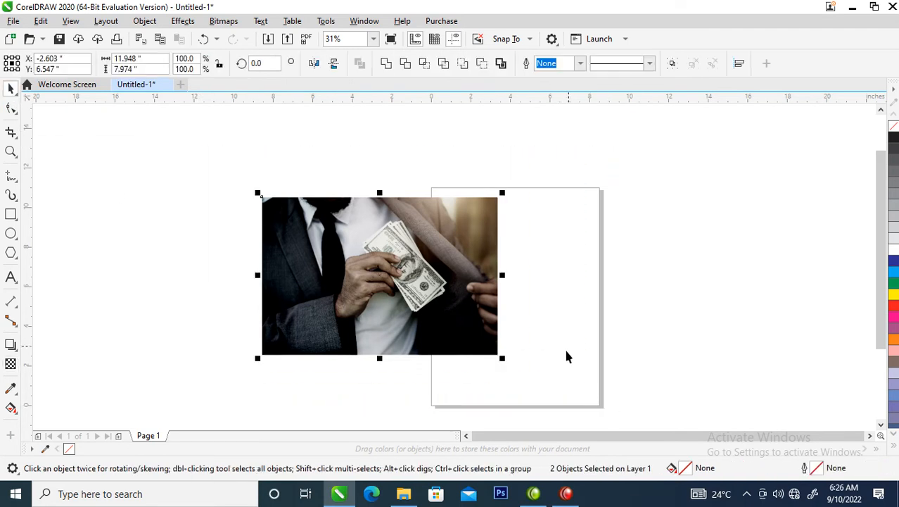
pyautogui.click(431, 277)
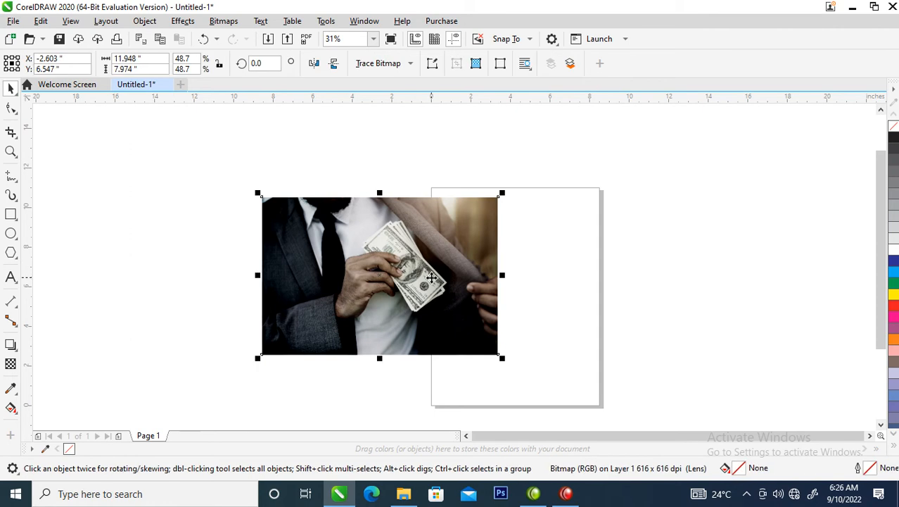
pyautogui.hotkey('alt', 'b')
pyautogui.press('c')
pyautogui.hotkey('ctrl', 'z')
# Select both stacked photos and convert them together to one 300 dpi RGB Color (24-bit) bitmap.
pyautogui.moveTo(220, 159); pyautogui.dragTo(548, 402)
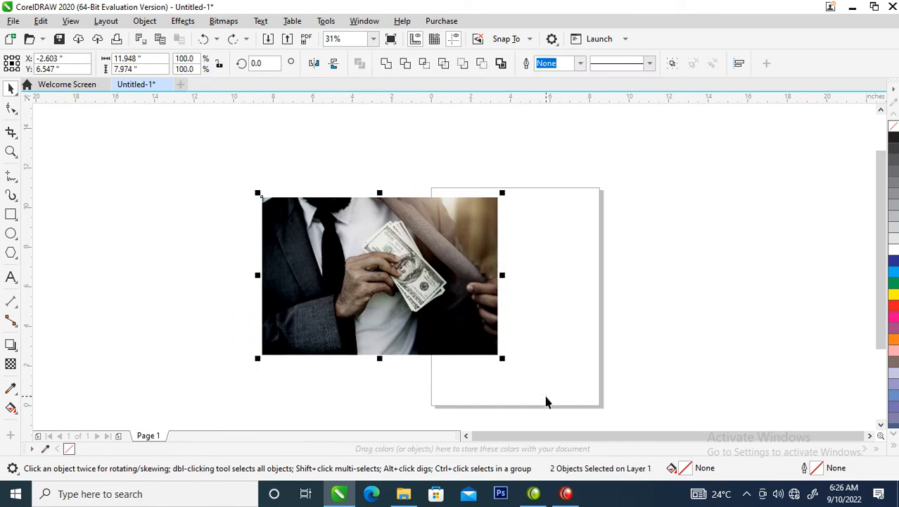
pyautogui.hotkey('alt', 'b')
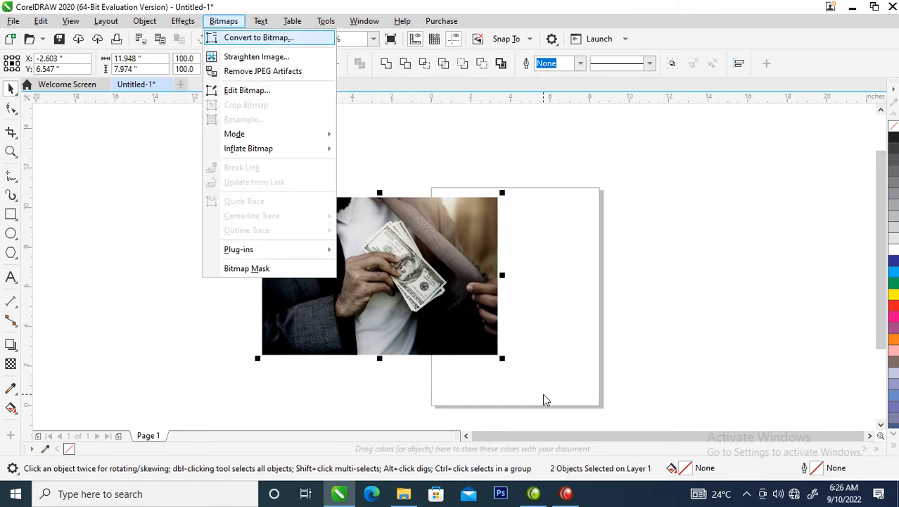
pyautogui.press('c')
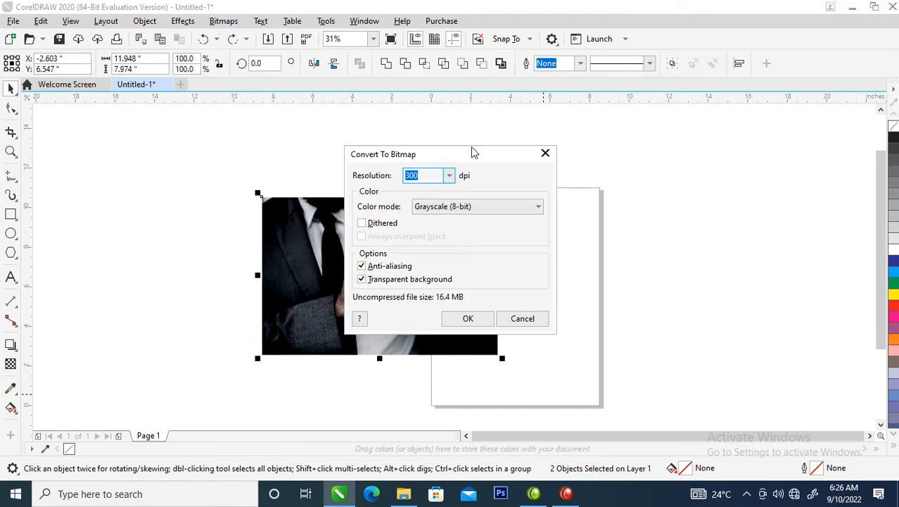
pyautogui.click(539, 210)
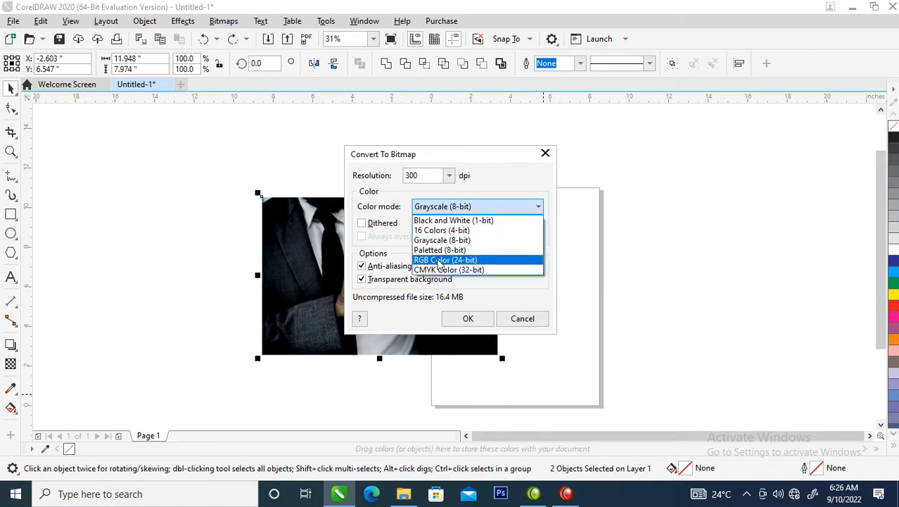
pyautogui.click(439, 260)
pyautogui.click(470, 321)
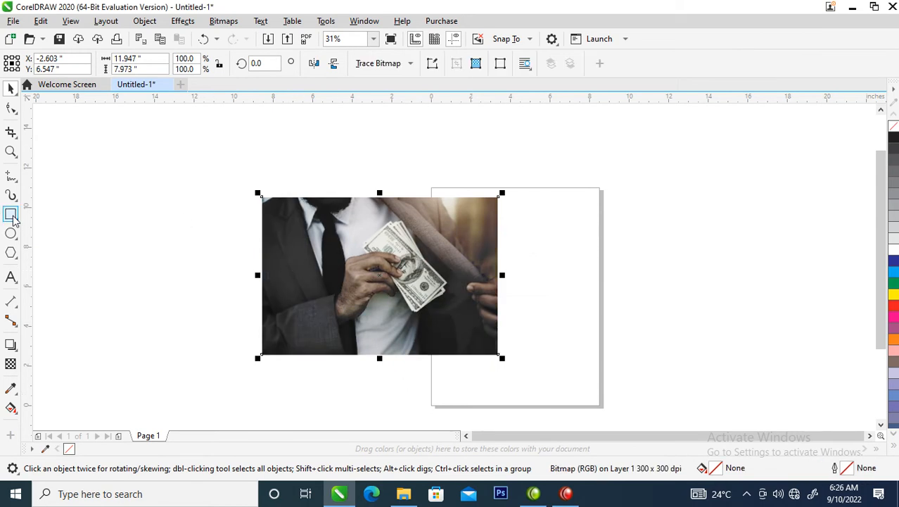
# Draw a polygon about 7.64 by 7.27 inches to the right of the photo and set its number of sides to 3.
pyautogui.click(11, 253)
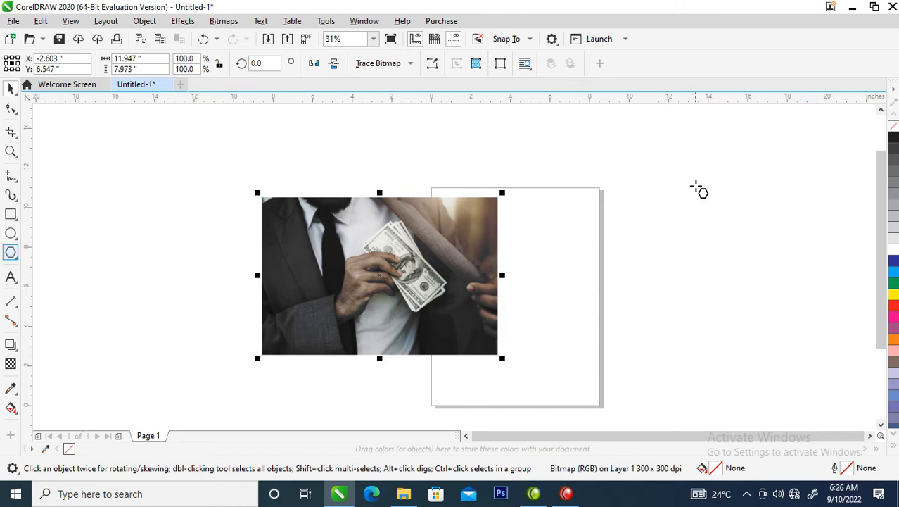
pyautogui.moveTo(541, 163)
pyautogui.mouseDown()
pyautogui.moveTo(662, 277)
pyautogui.moveTo(637, 325)
pyautogui.mouseUp()
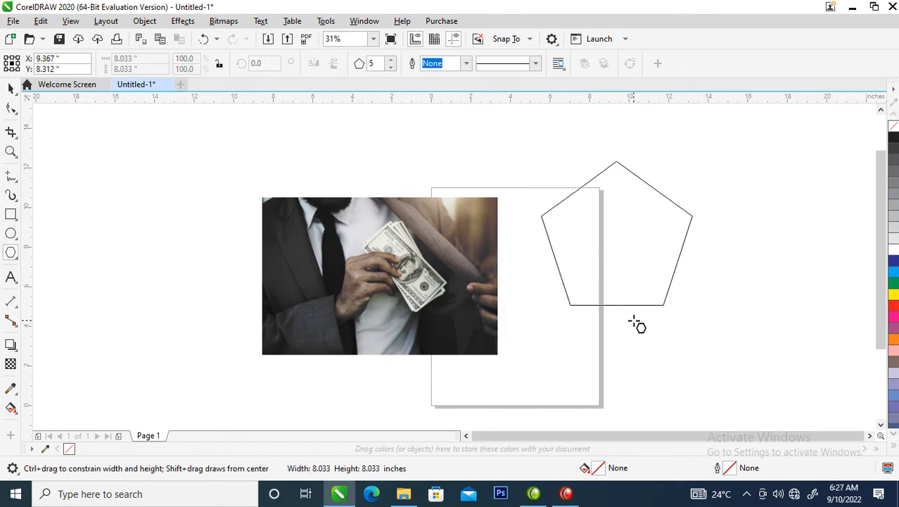
pyautogui.moveTo(636, 325); pyautogui.dragTo(635, 323)
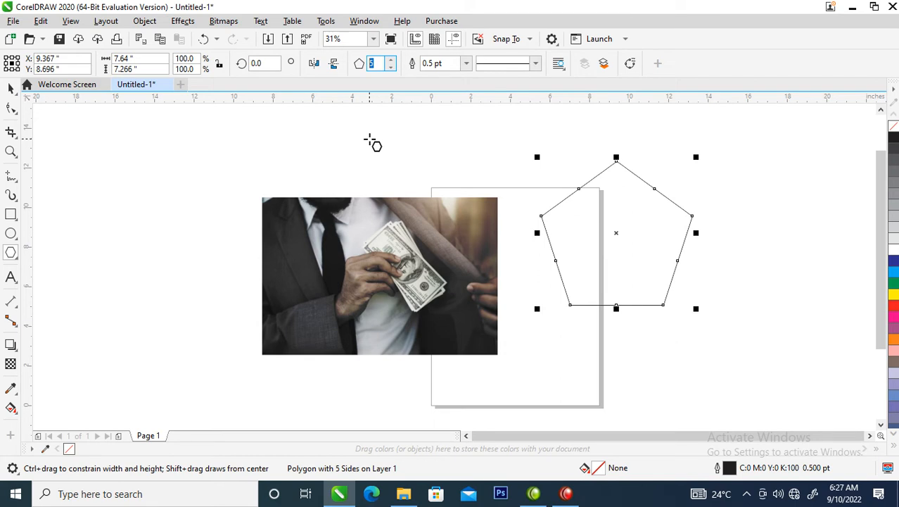
pyautogui.press('Return')
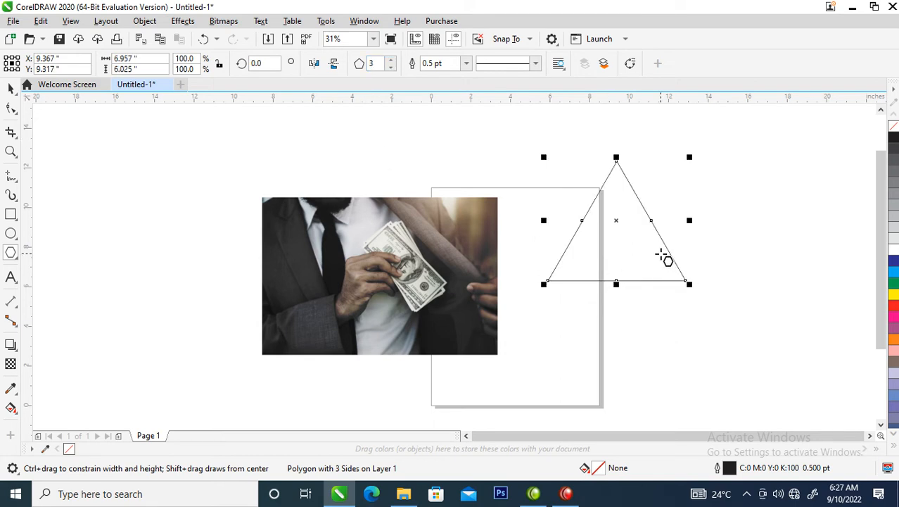
pyautogui.press('space')
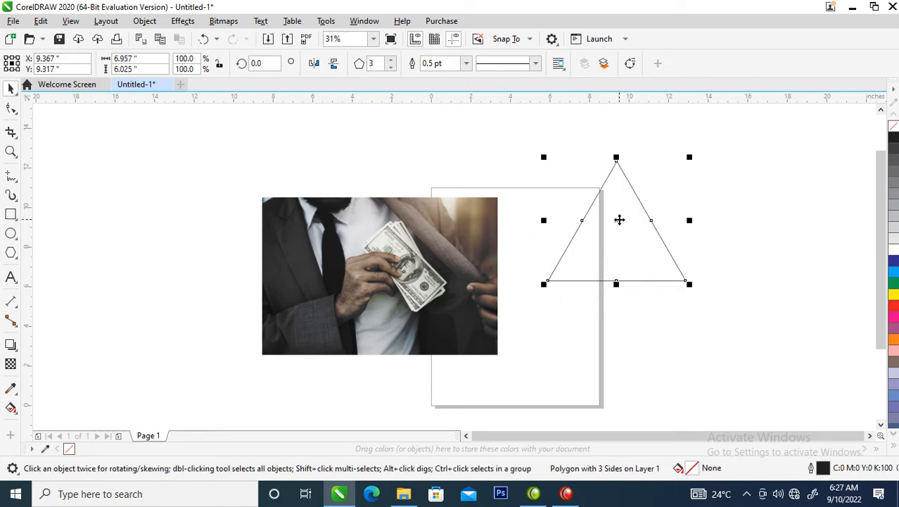
# Rotate the triangle to 270 degrees so that it points right.
pyautogui.click(619, 219)
pyautogui.moveTo(691, 155); pyautogui.dragTo(716, 345)
pyautogui.click(615, 191)
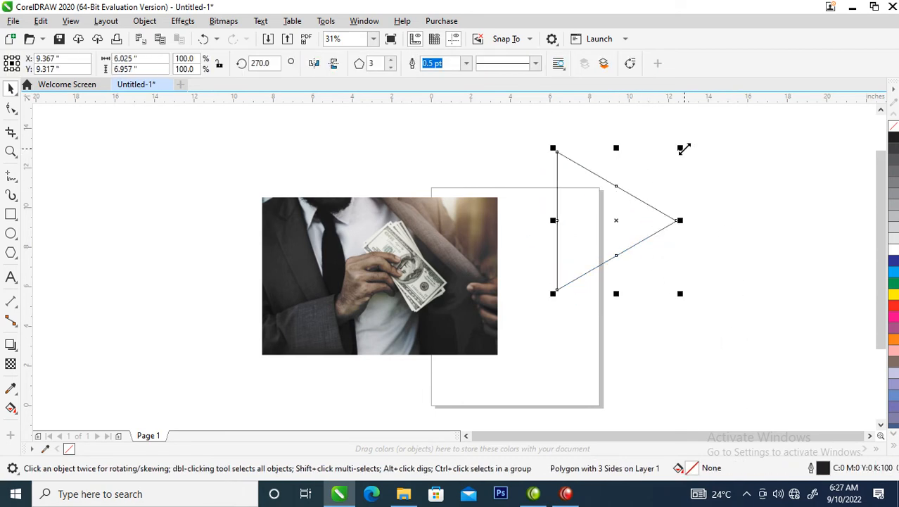
# Create two mirrored copies of the triangle, one diagonally across its lower-left corner and one directly below it.
pyautogui.moveTo(680, 148); pyautogui.dragTo(540, 338)
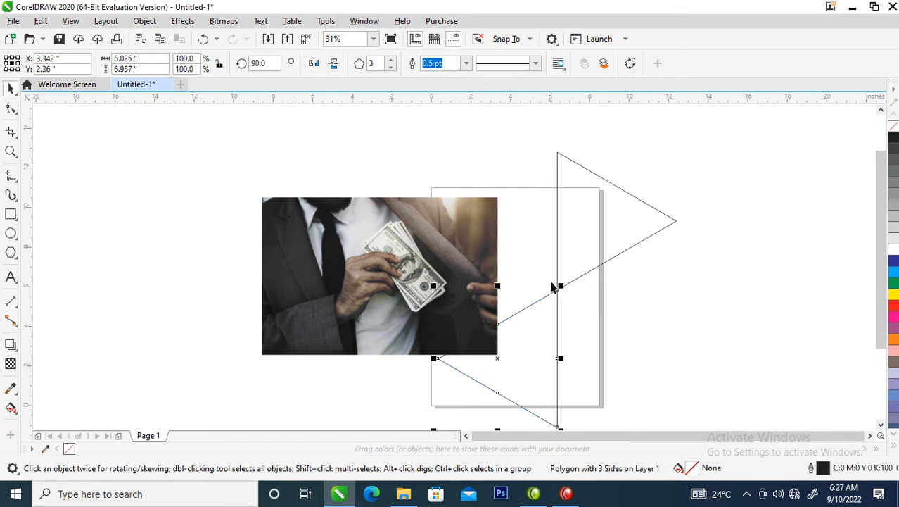
pyautogui.click(565, 210)
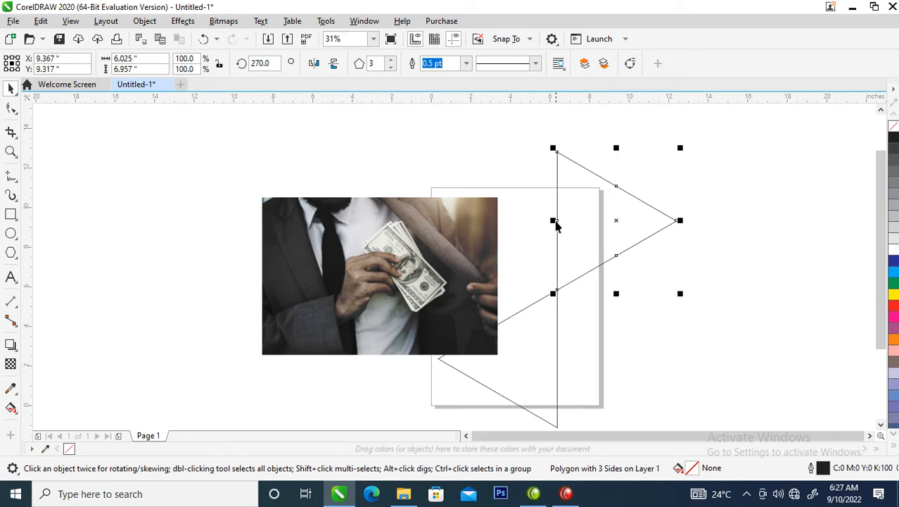
pyautogui.moveTo(552, 146); pyautogui.dragTo(655, 395)
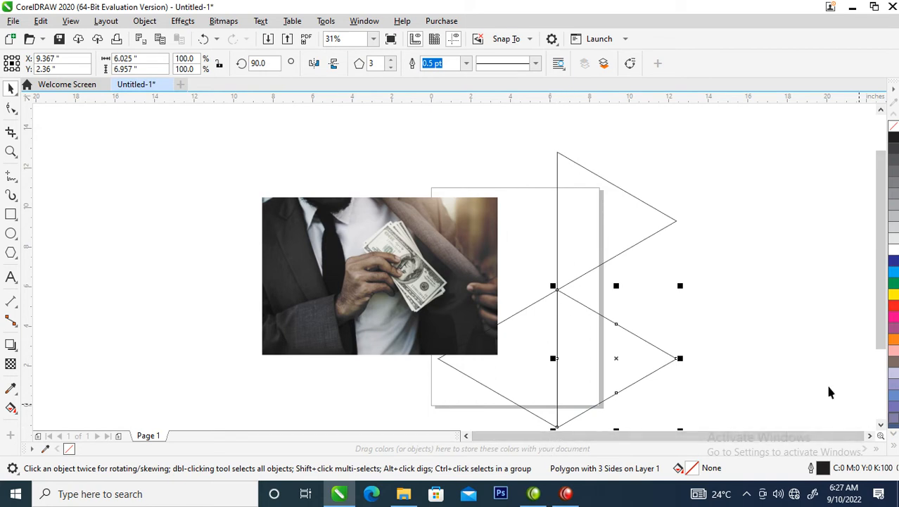
# Extend the triangle pattern with mirrored copies at its upper right and lower right, plus one mirrored diagonally back to the lower middle.
pyautogui.click(880, 425)
pyautogui.click(880, 425)
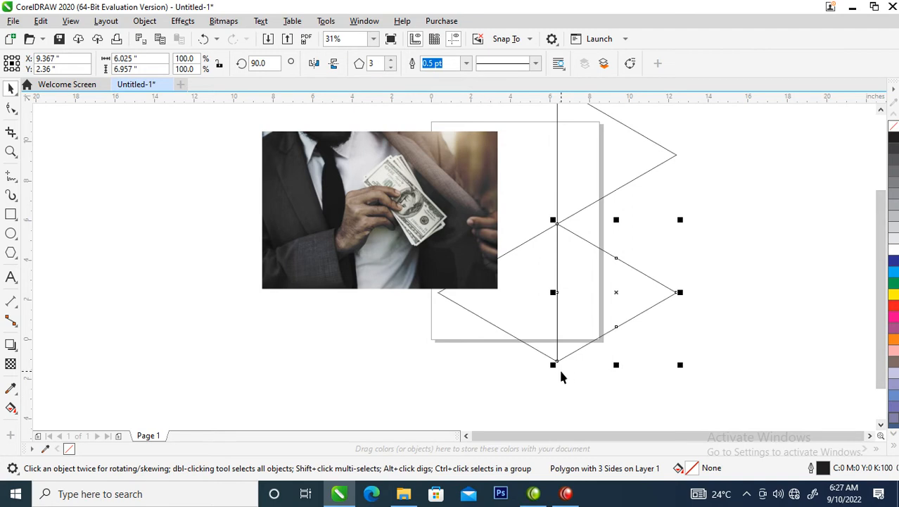
pyautogui.moveTo(553, 364); pyautogui.dragTo(690, 225)
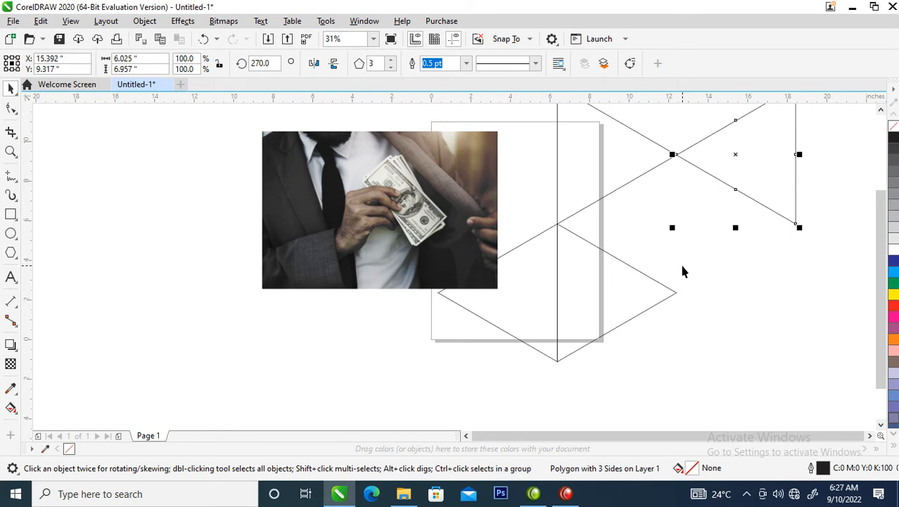
pyautogui.scroll(-2, 706, 202)
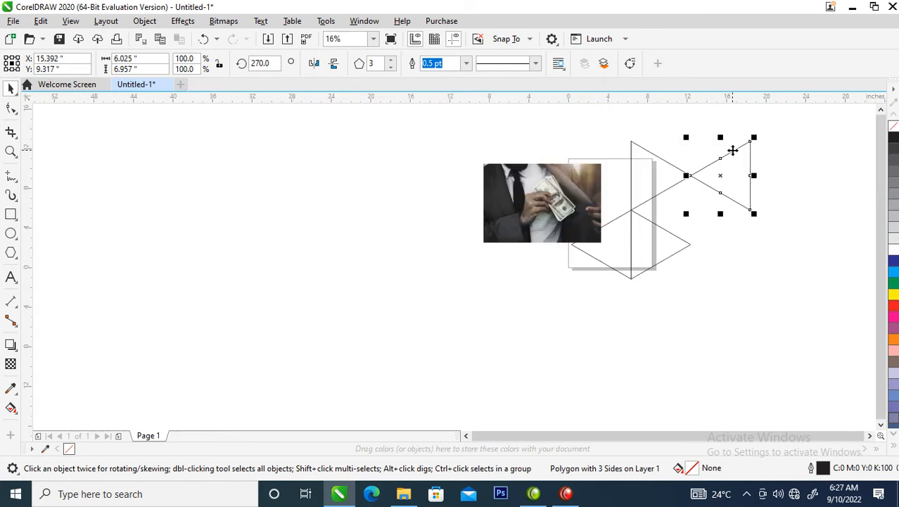
pyautogui.moveTo(753, 138); pyautogui.dragTo(732, 233)
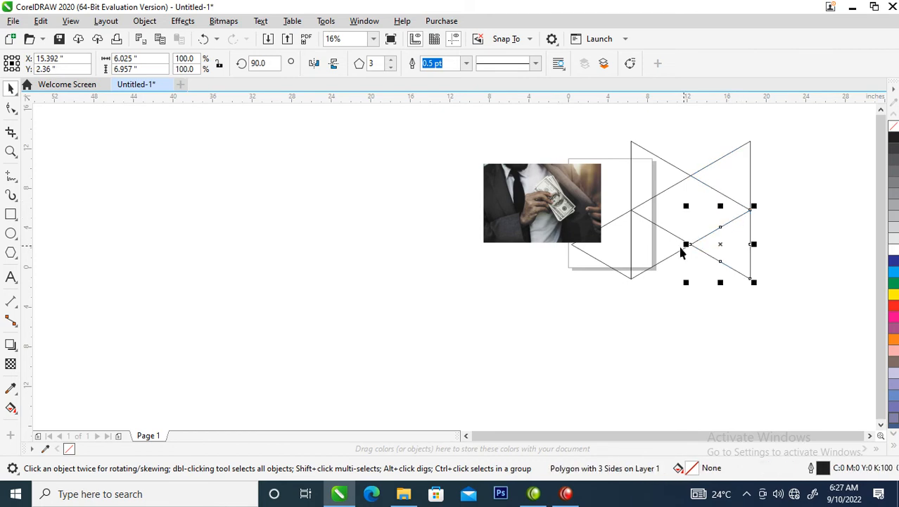
pyautogui.click(704, 179)
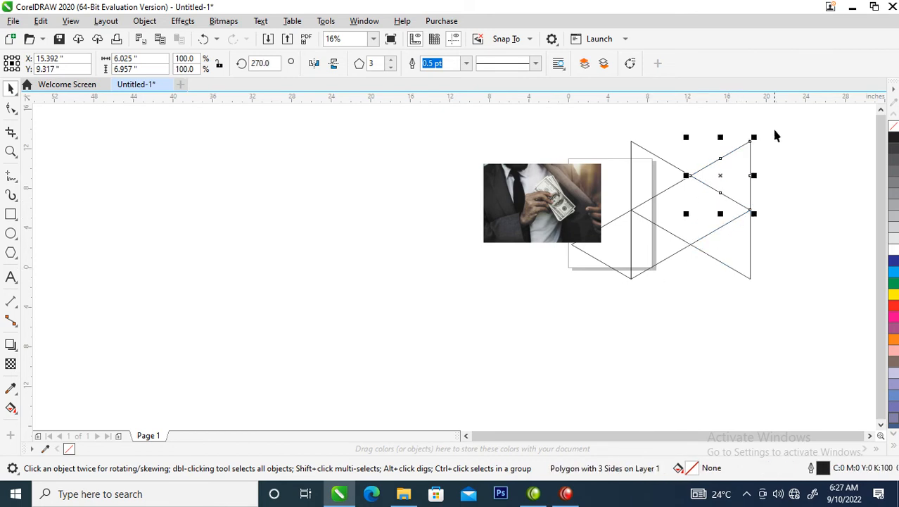
pyautogui.moveTo(754, 137); pyautogui.dragTo(643, 225)
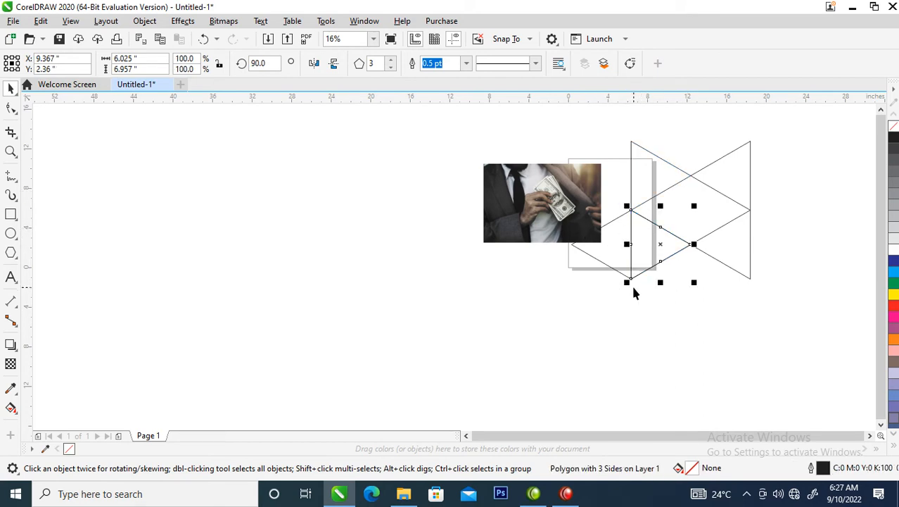
# Mirror a copy of the lower-middle triangle directly above it, and place another copy in the gap between the two right-hand triangles.
pyautogui.moveTo(659, 283); pyautogui.dragTo(672, 184)
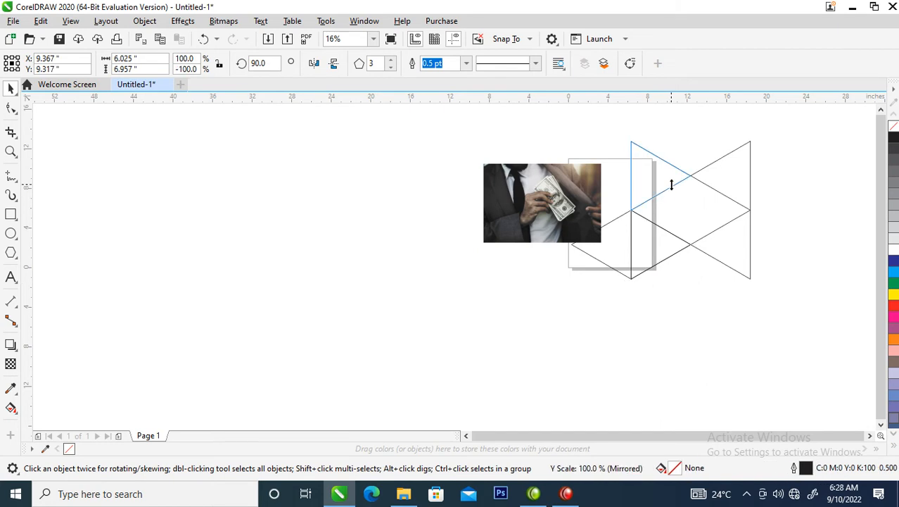
pyautogui.moveTo(610, 171); pyautogui.dragTo(681, 176)
pyautogui.moveTo(658, 144); pyautogui.dragTo(658, 143)
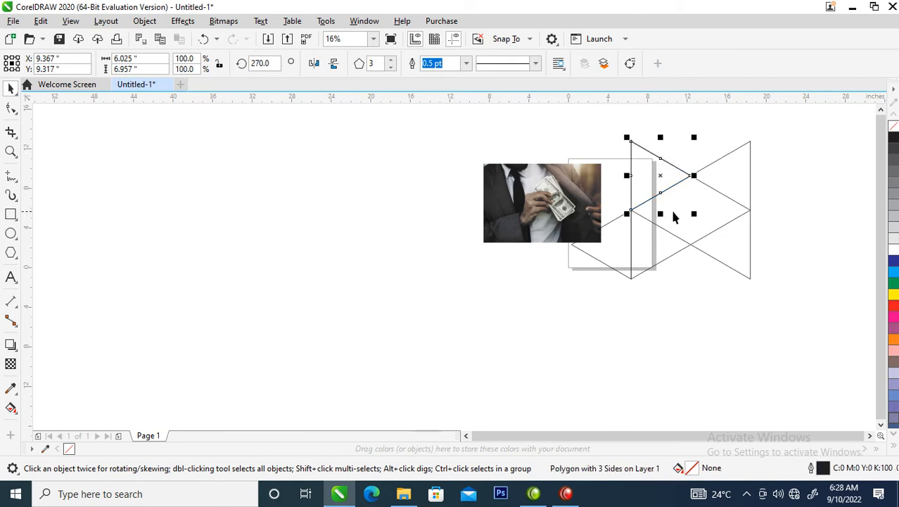
pyautogui.moveTo(660, 178); pyautogui.dragTo(719, 214)
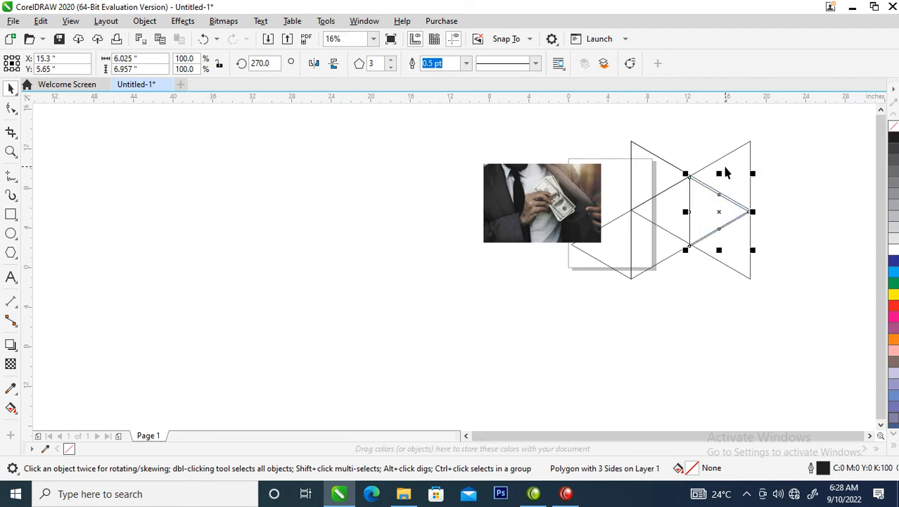
# Scale the whole triangle pattern down to about 7.29 by 5.61 inches and place it over the right half of the photo.
pyautogui.moveTo(540, 130); pyautogui.dragTo(723, 293)
pyautogui.moveTo(785, 316); pyautogui.dragTo(786, 316)
pyautogui.moveTo(755, 136); pyautogui.dragTo(577, 188)
pyautogui.press('z')
pyautogui.moveTo(451, 138); pyautogui.dragTo(646, 256)
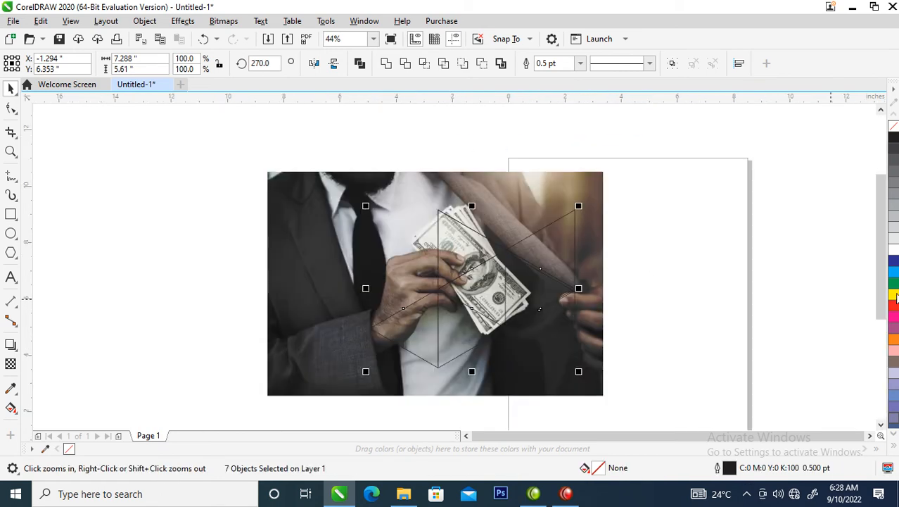
# Give all the triangles a white 3 pt outline and enlarge the pattern to about 8.76 by 6.74 inches.
pyautogui.rightClick(895, 252)
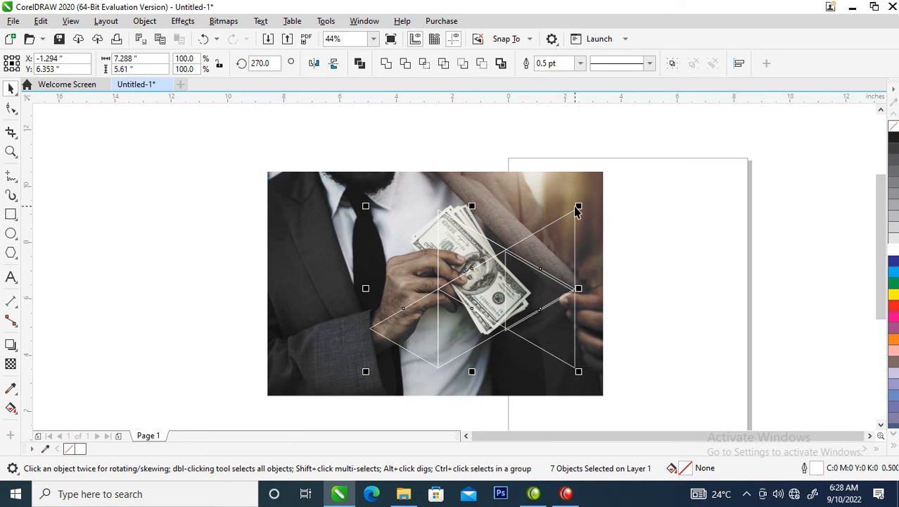
pyautogui.moveTo(580, 205); pyautogui.dragTo(599, 188)
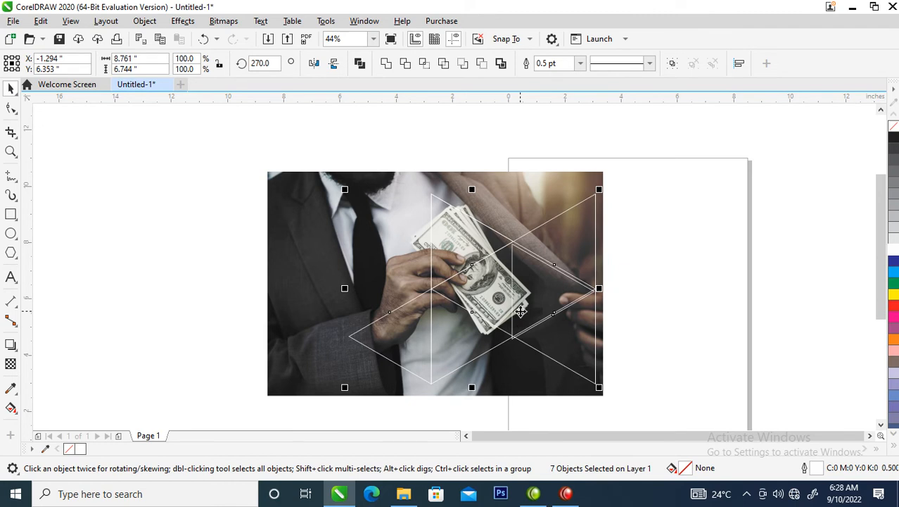
pyautogui.press('F12')
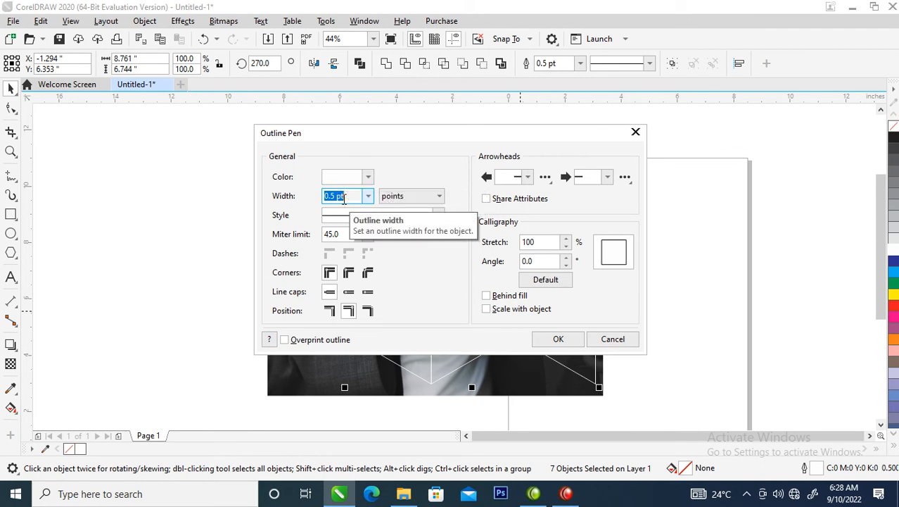
pyautogui.write('3')
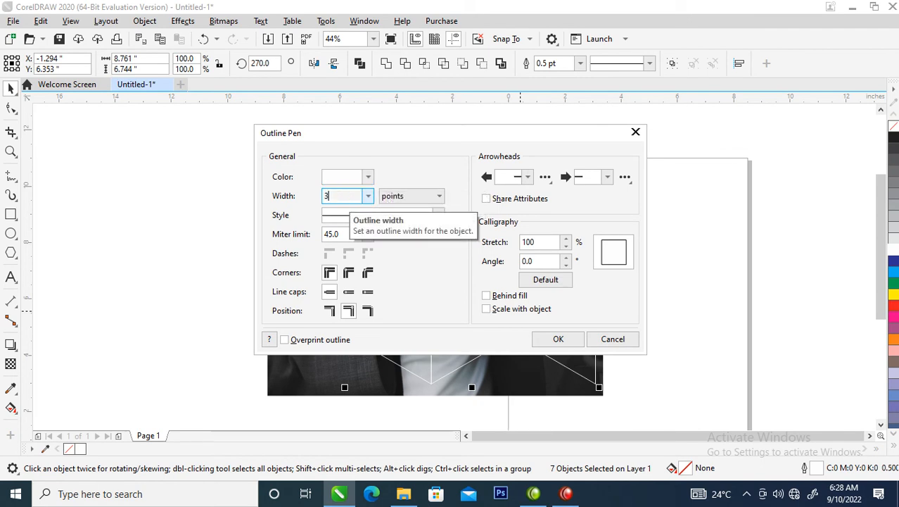
pyautogui.press('Return')
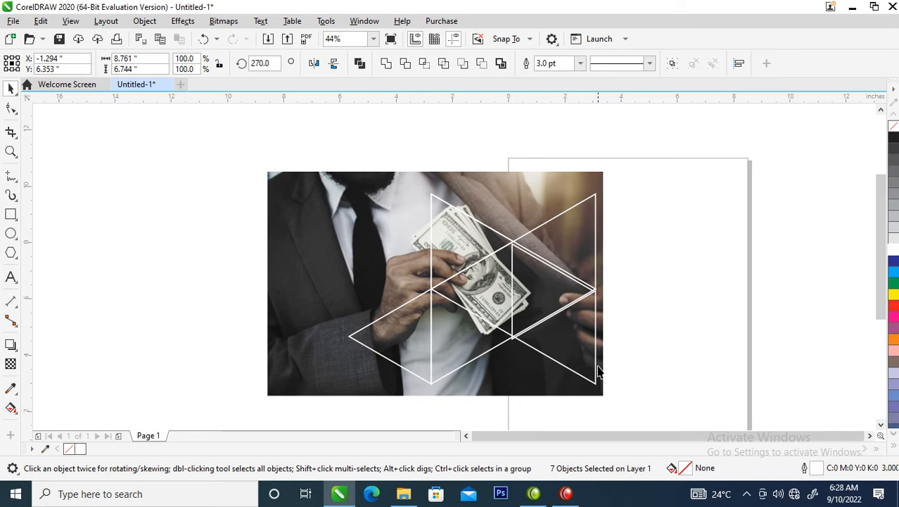
pyautogui.click(644, 224)
# Examine how the edges of the right-centre triangle line up with the neighbouring triangles.
pyautogui.press('z')
pyautogui.moveTo(453, 187); pyautogui.dragTo(633, 362)
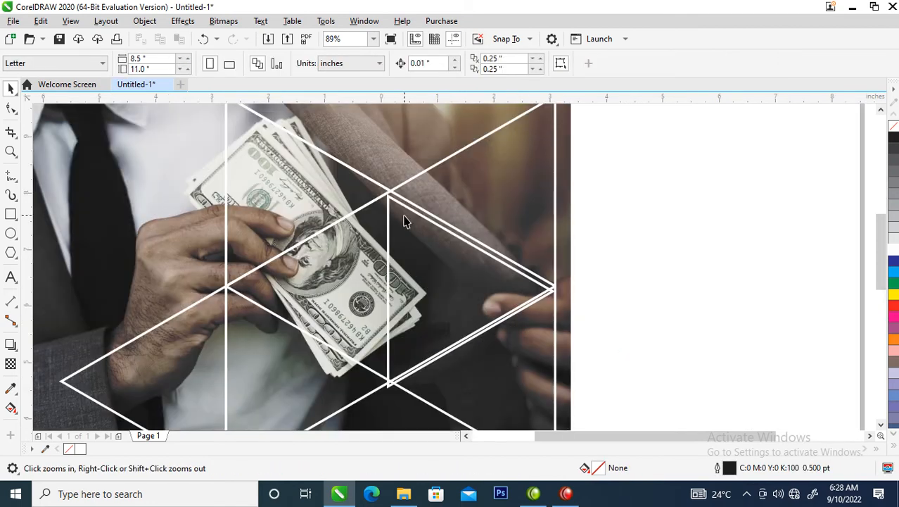
pyautogui.press('space')
pyautogui.click(407, 212)
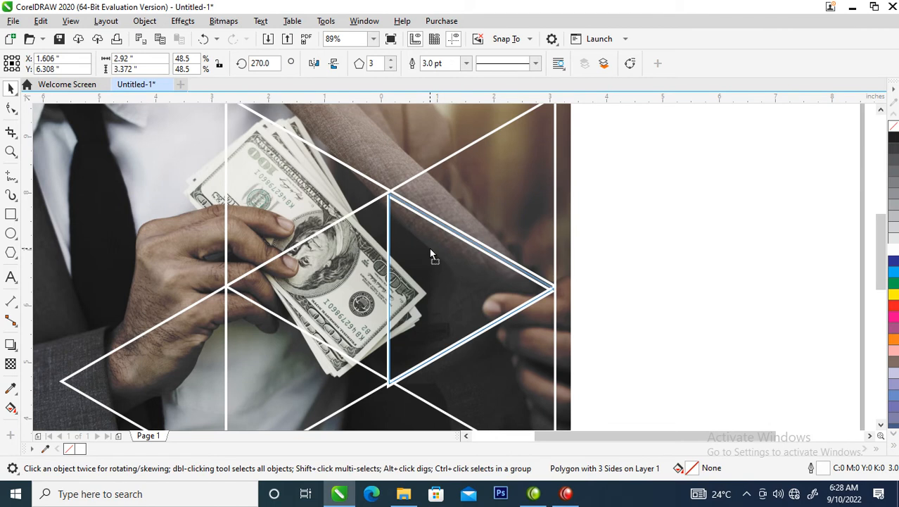
pyautogui.click(431, 253)
pyautogui.scroll(-7, 461, 274)
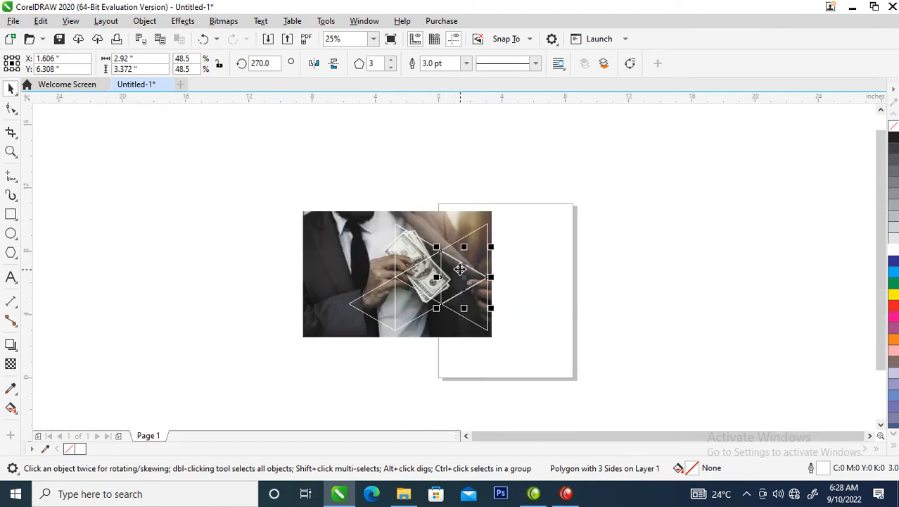
pyautogui.press('F2')
pyautogui.moveTo(279, 201); pyautogui.dragTo(544, 350)
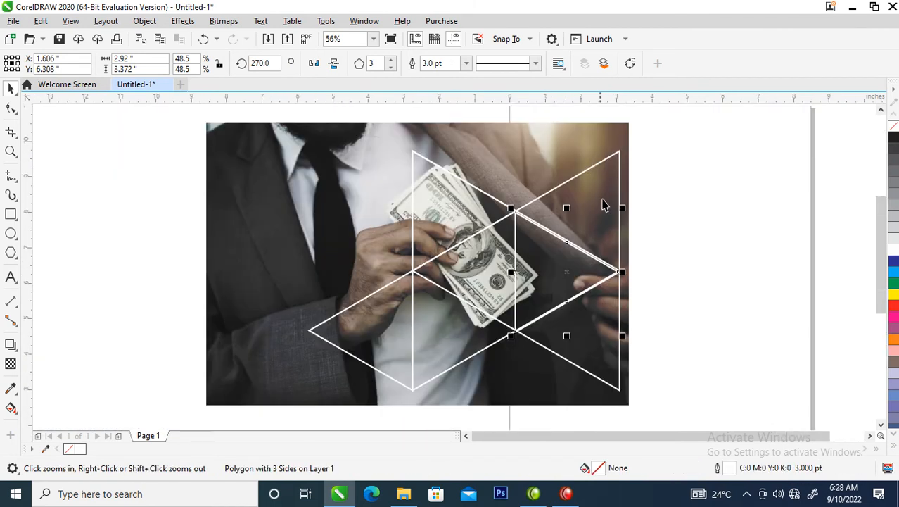
pyautogui.click(609, 218)
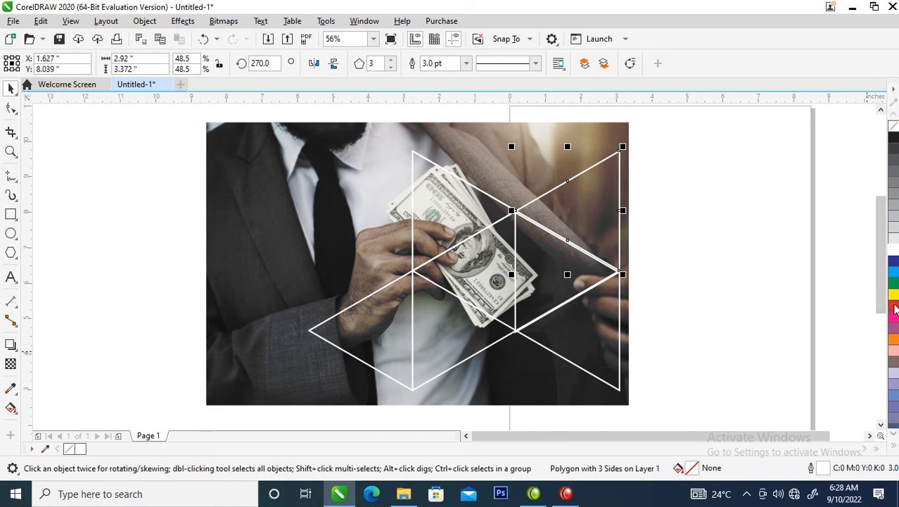
pyautogui.click(894, 308)
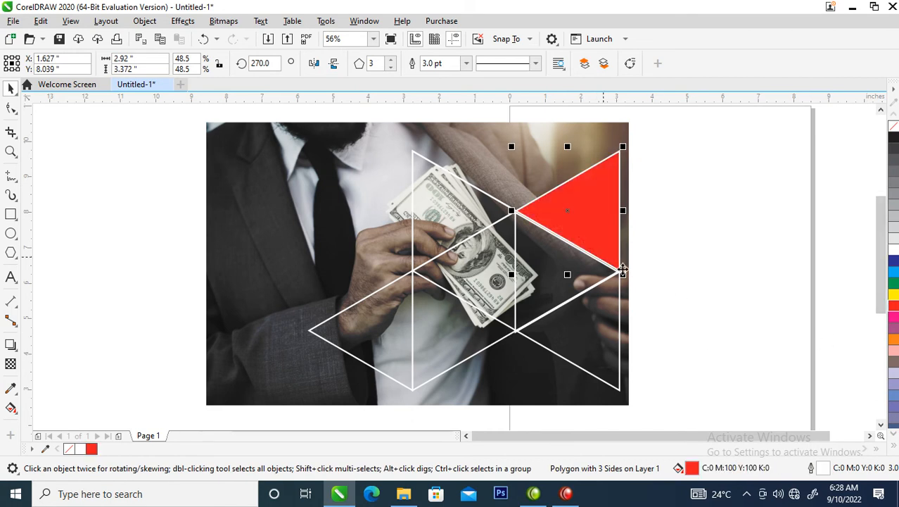
pyautogui.hotkey('ctrl', 'z')
pyautogui.moveTo(578, 206); pyautogui.dragTo(712, 200)
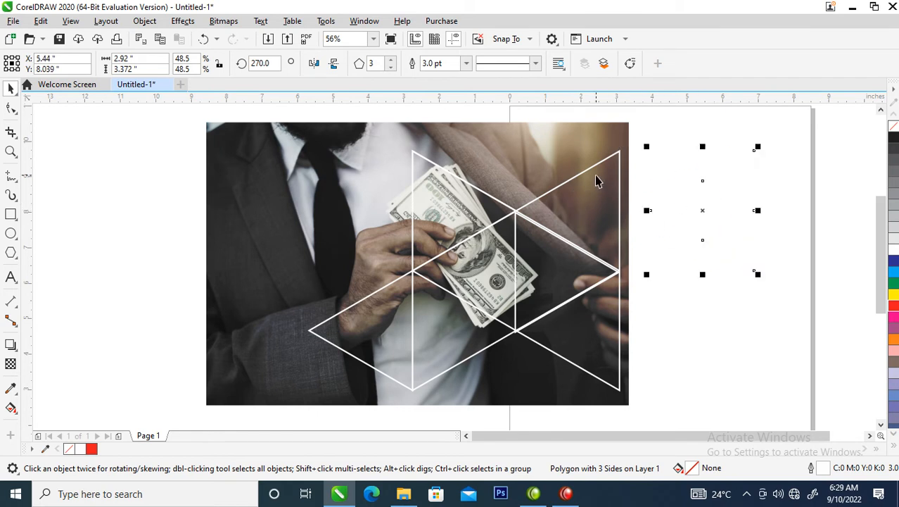
pyautogui.keyDown('shift'); pyautogui.click(596, 177); pyautogui.keyUp('shift')
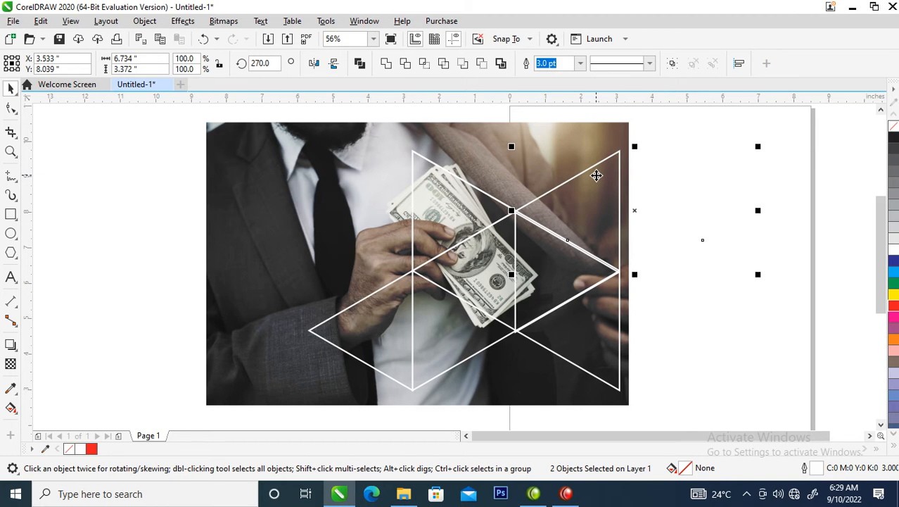
pyautogui.press('l')
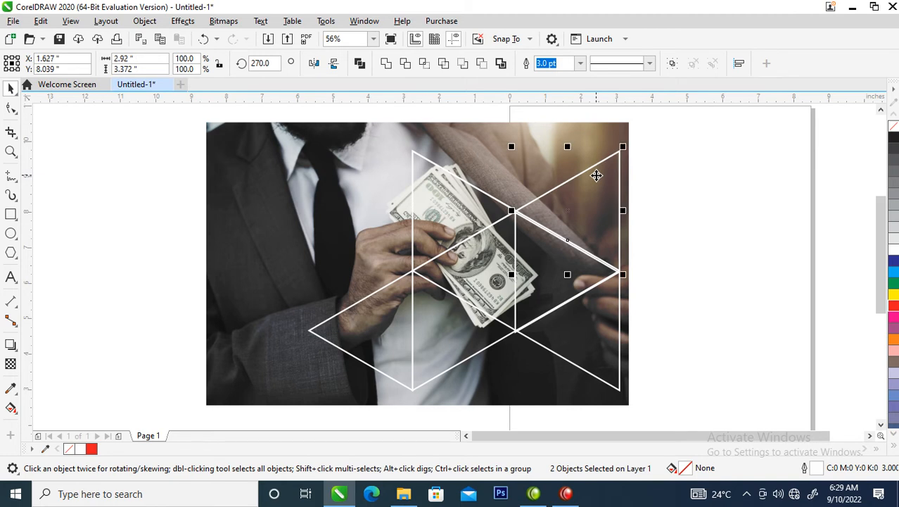
# Fill the upper-right triangle red, apply a uniform transparency of 50 with the Subtract merge mode, and change its fill to cyan.
pyautogui.click(605, 221)
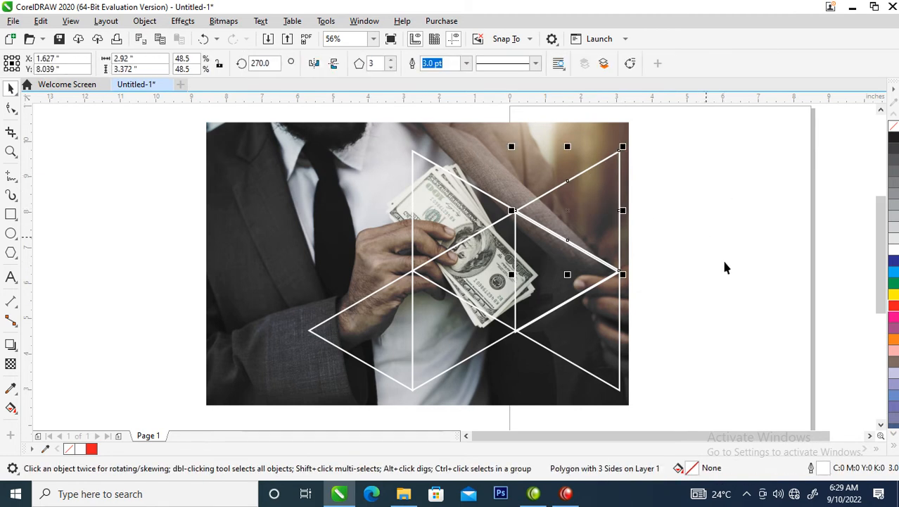
pyautogui.click(893, 308)
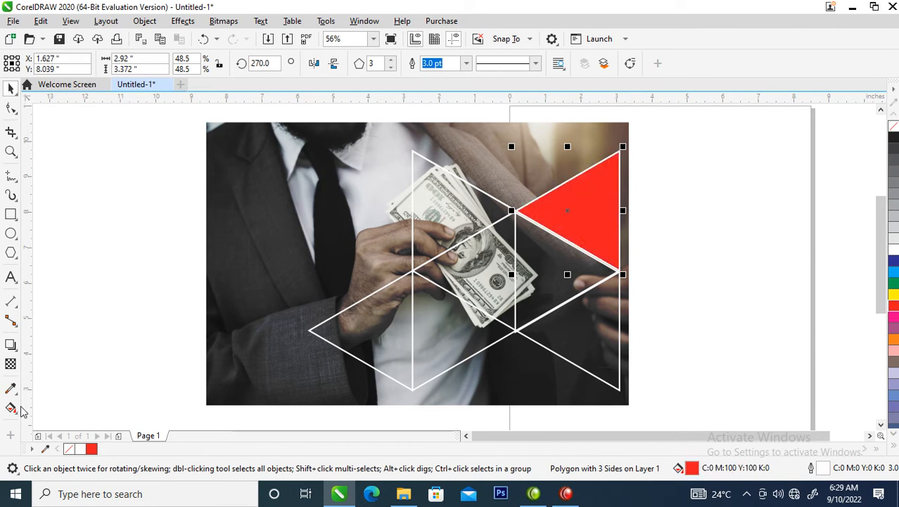
pyautogui.click(11, 364)
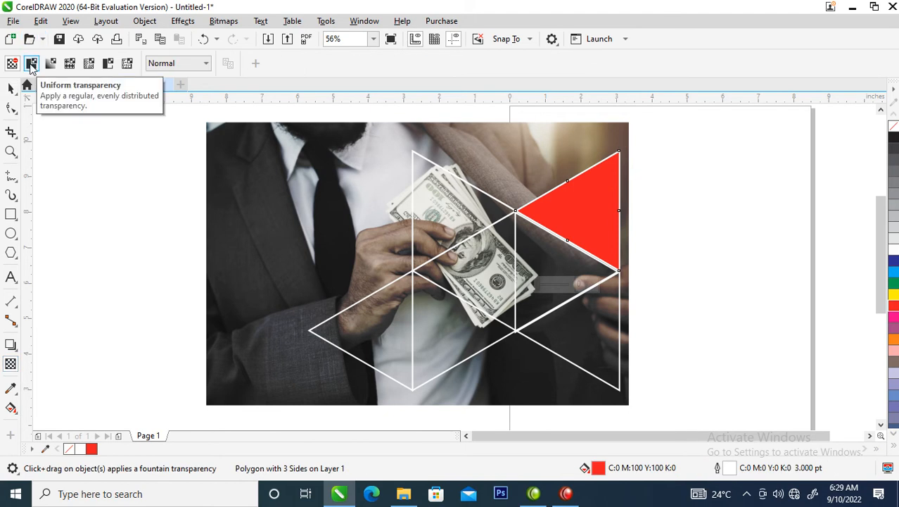
pyautogui.click(31, 64)
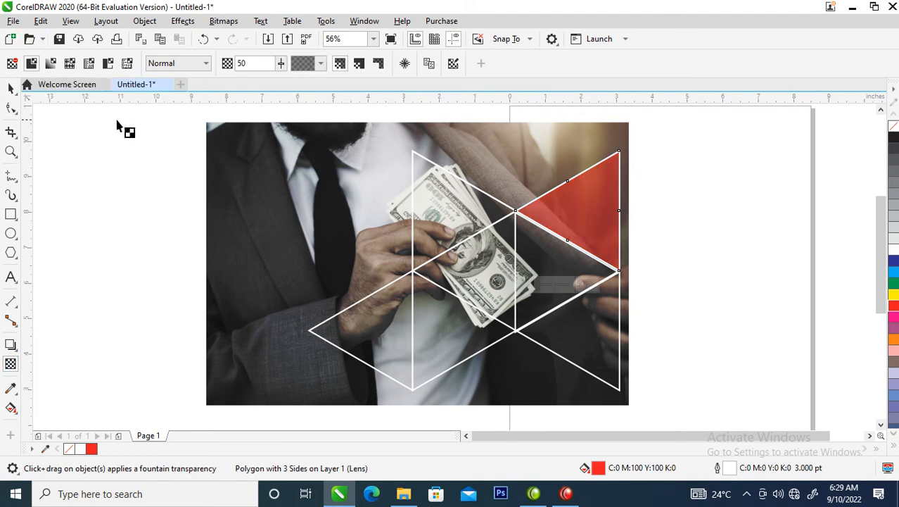
pyautogui.click(207, 64)
pyautogui.click(206, 63)
pyautogui.click(206, 63)
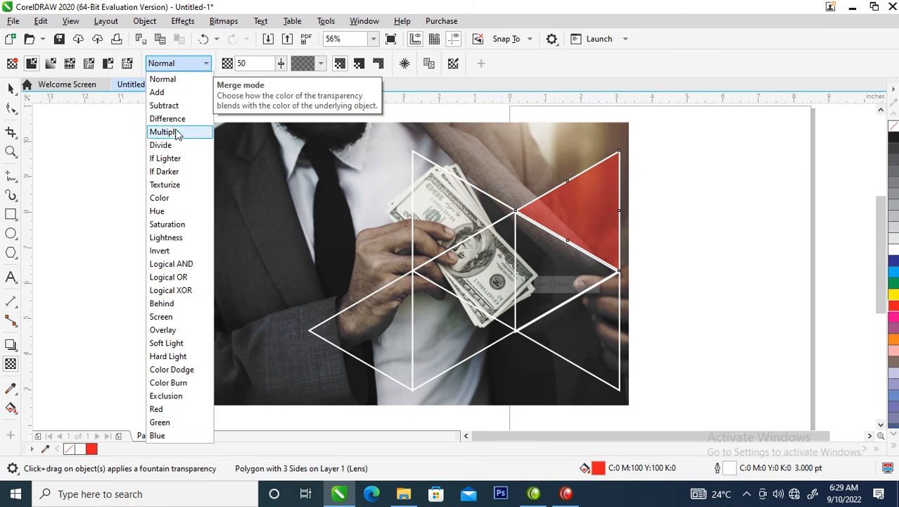
pyautogui.click(169, 106)
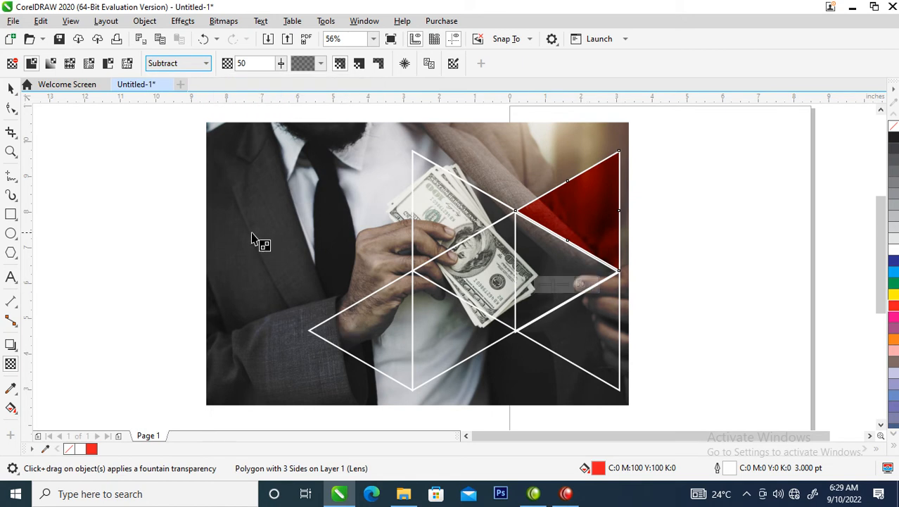
pyautogui.click(12, 87)
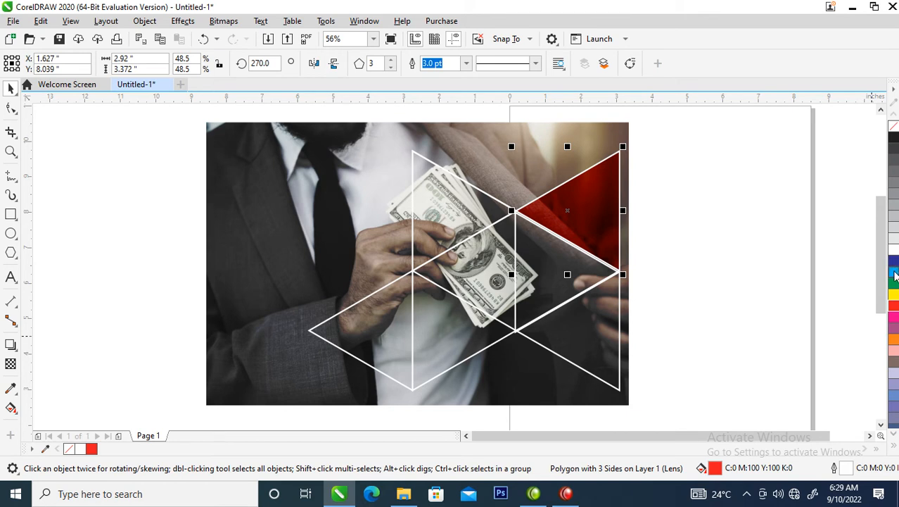
pyautogui.click(894, 274)
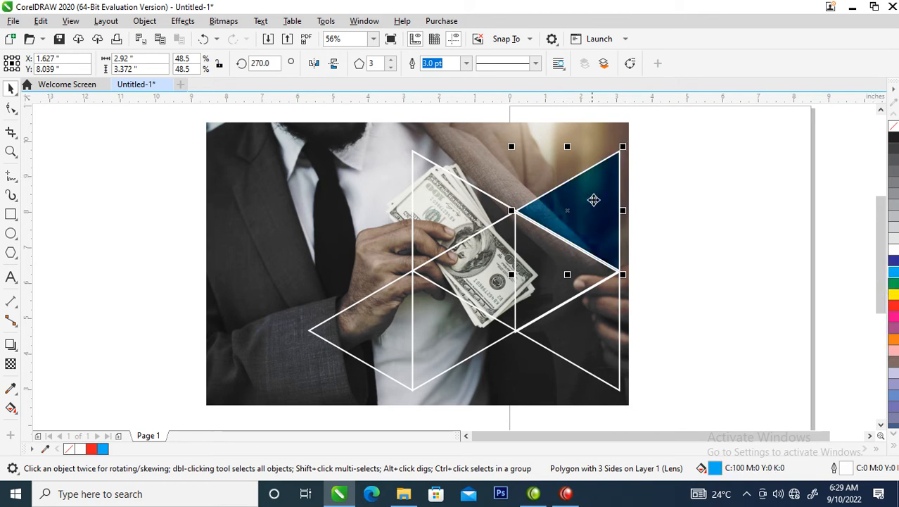
# Mirror a copy of the cyan triangle onto the lower-middle one with a blue fill, and mirror that onto the upper-middle one in purple.
pyautogui.moveTo(625, 145); pyautogui.dragTo(449, 295)
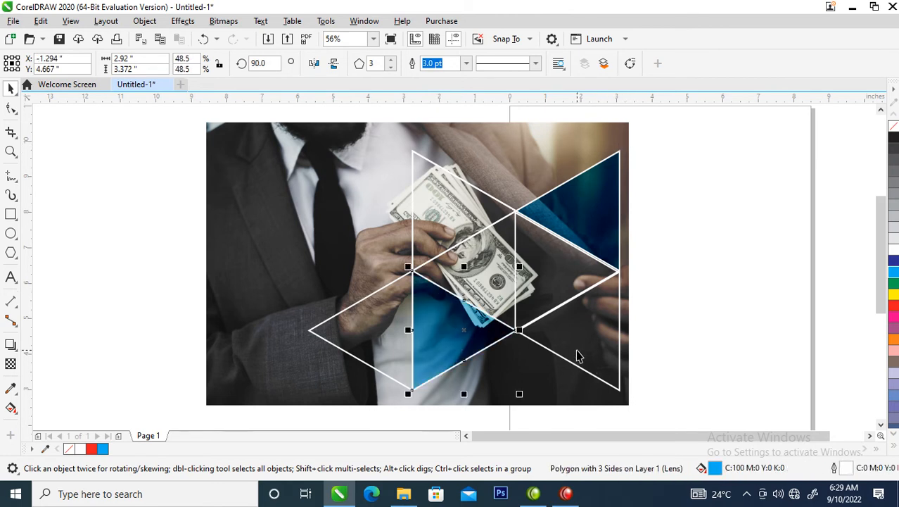
pyautogui.click(894, 261)
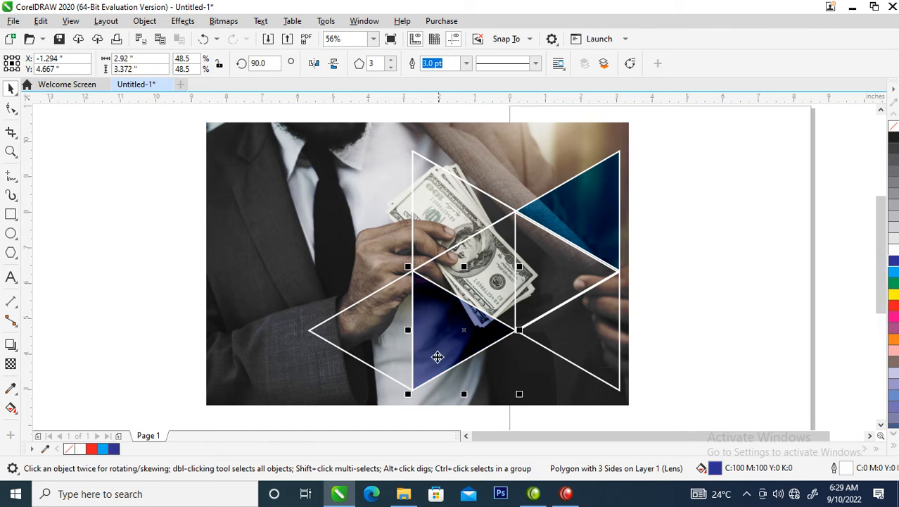
pyautogui.moveTo(465, 393); pyautogui.dragTo(464, 147)
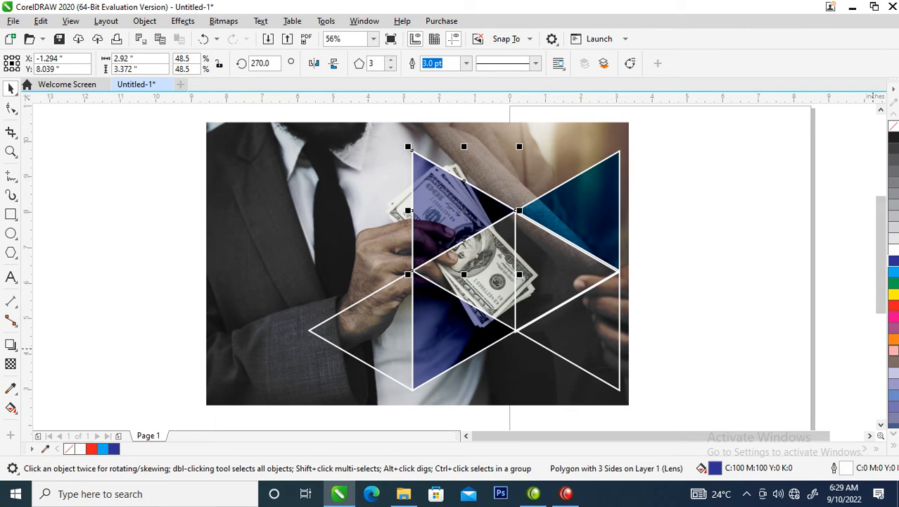
pyautogui.click(894, 317)
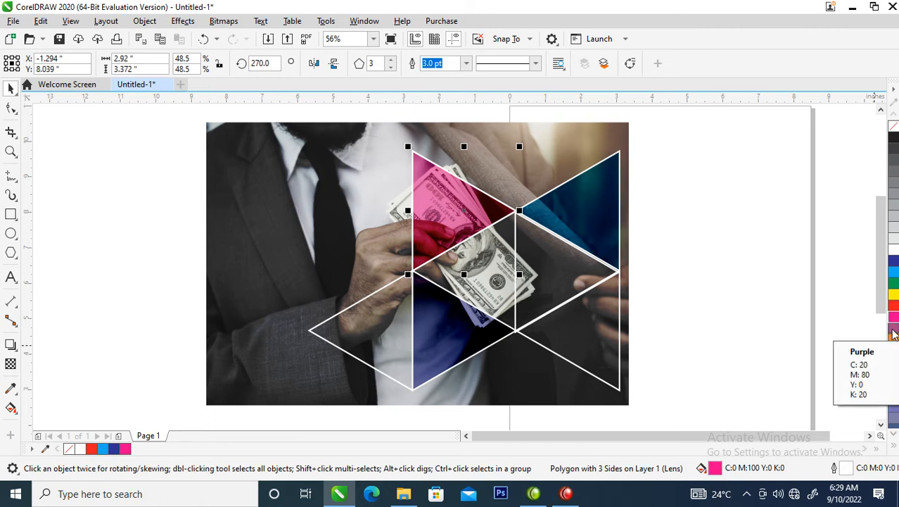
pyautogui.click(894, 334)
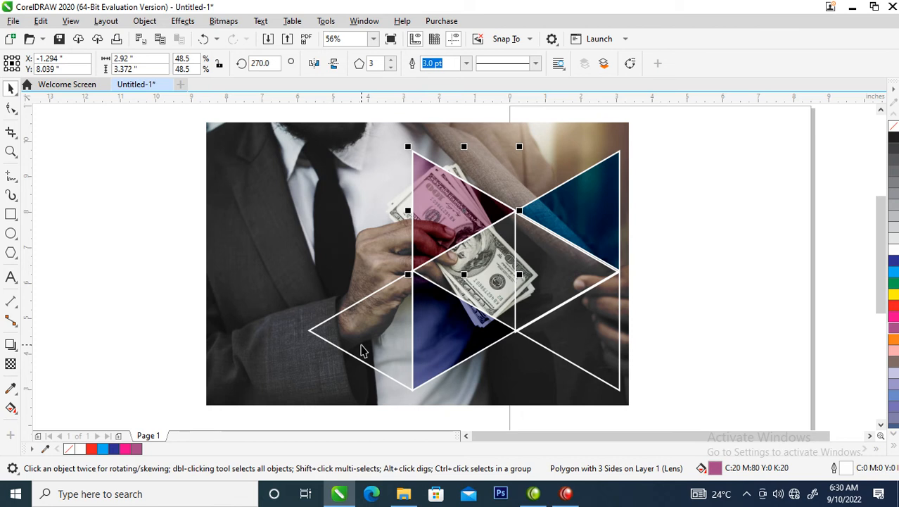
# Mirror a copy of the cyan triangle straight down onto the lower-right triangle and fill the copy yellow.
pyautogui.click(361, 348)
pyautogui.click(595, 204)
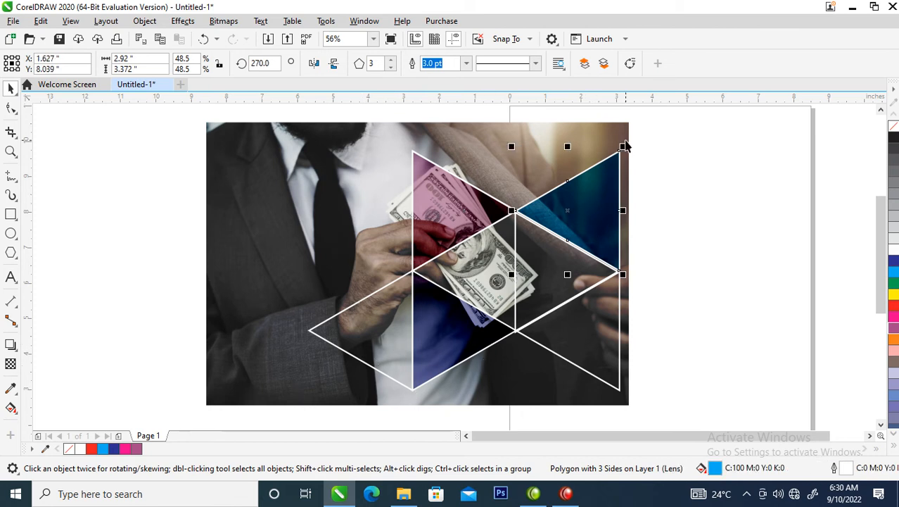
pyautogui.moveTo(625, 152); pyautogui.dragTo(602, 343)
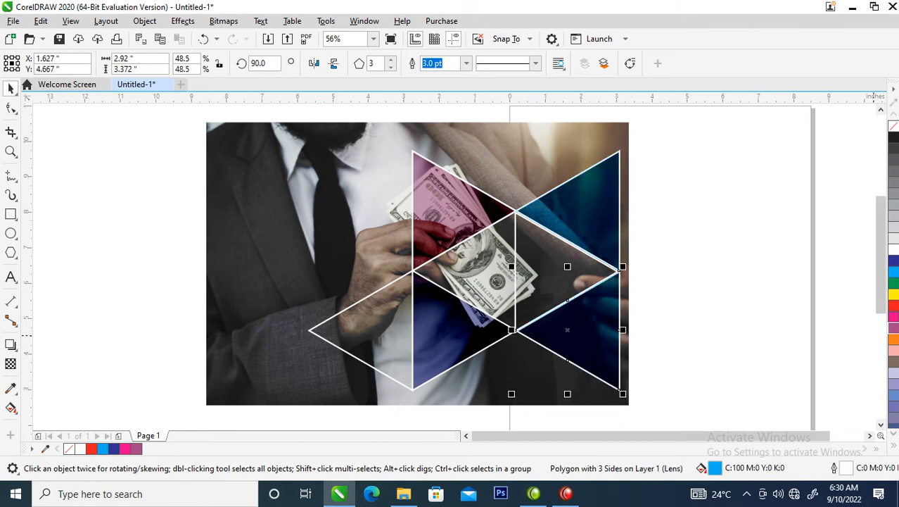
pyautogui.click(893, 295)
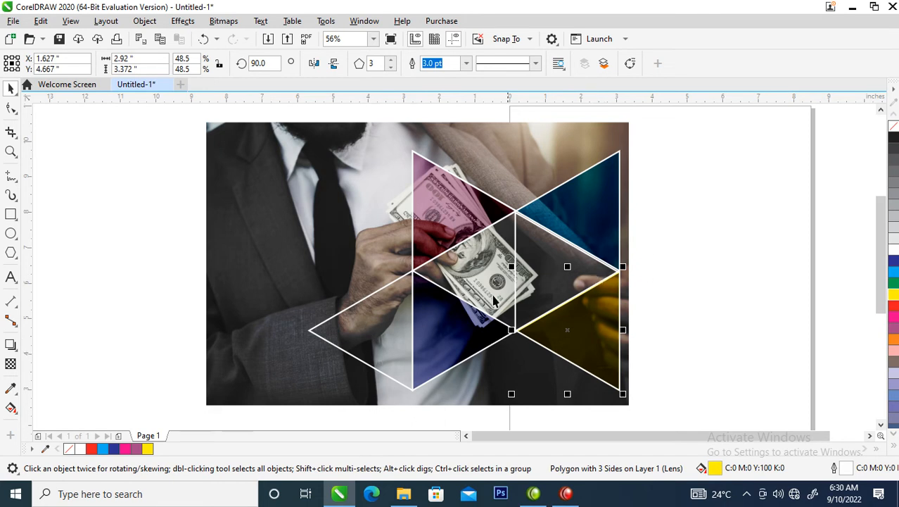
pyautogui.scroll(-2, 507, 280)
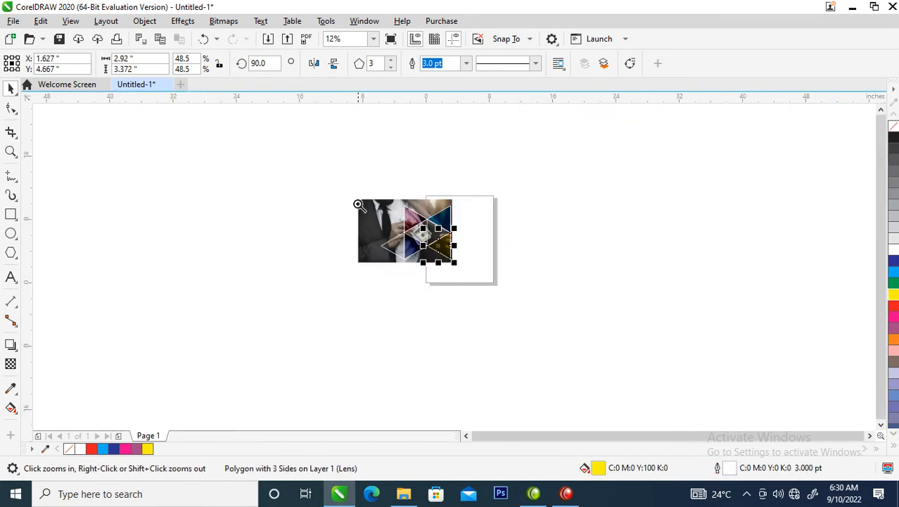
# Add the two-line title "Youtube" / "Monetization" over the man's jacket and enlarge it to about 55 pt.
pyautogui.moveTo(485, 275); pyautogui.dragTo(487, 278)
pyautogui.moveTo(273, 135); pyautogui.dragTo(695, 374)
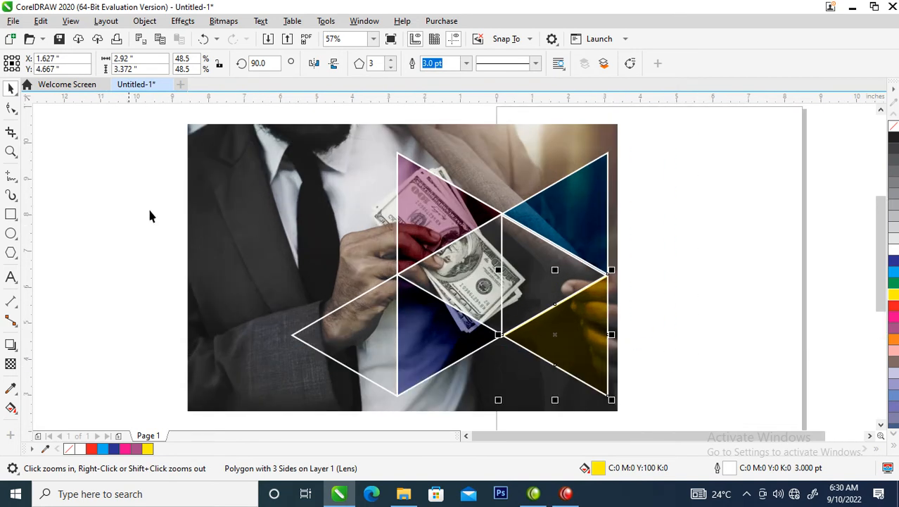
pyautogui.click(11, 276)
pyautogui.click(231, 209)
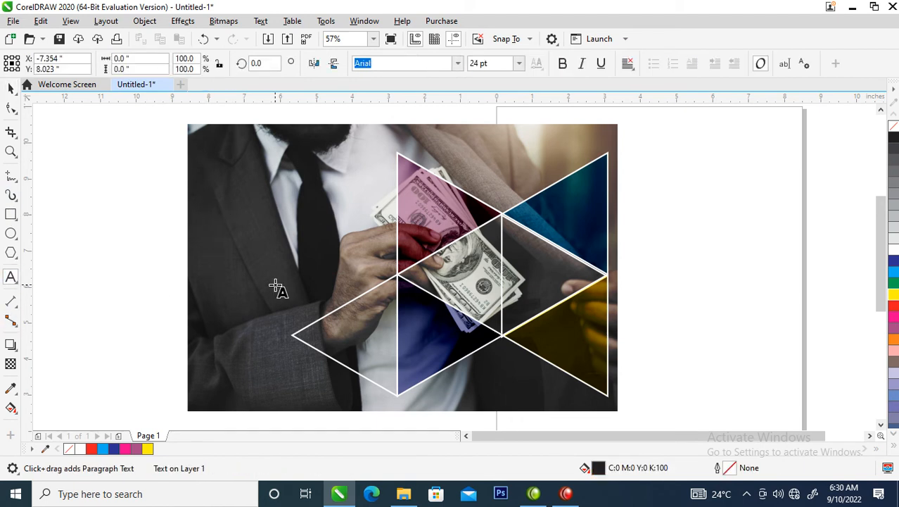
pyautogui.write('Youtub')
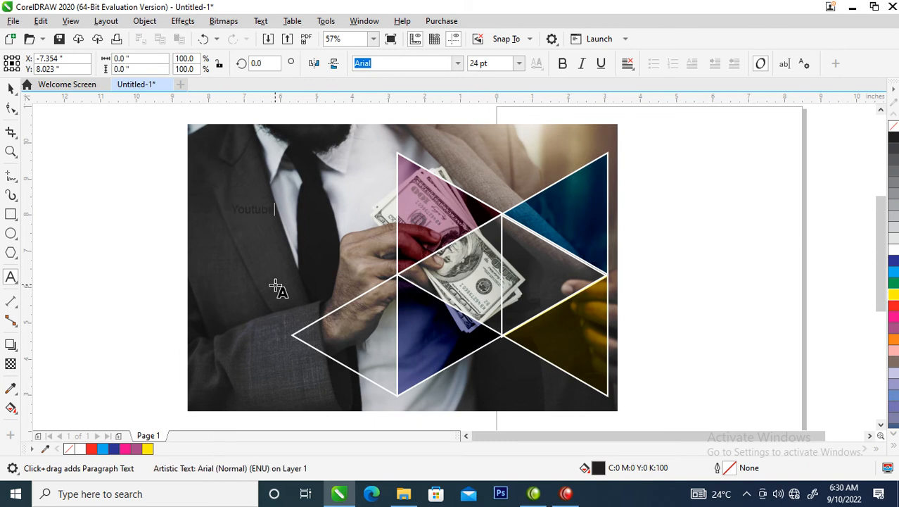
pyautogui.write('Monet')
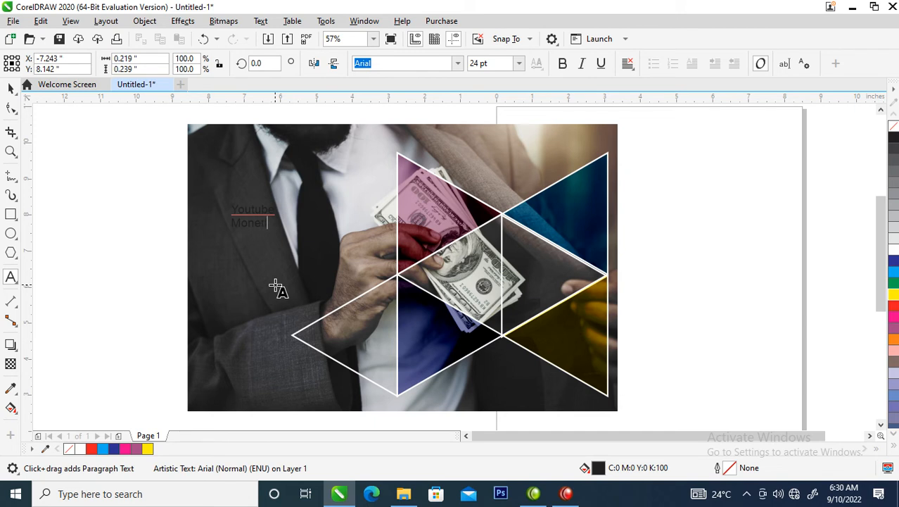
pyautogui.write('izatio')
pyautogui.hotkey('ctrl', 'space')
pyautogui.moveTo(304, 238); pyautogui.dragTo(390, 259)
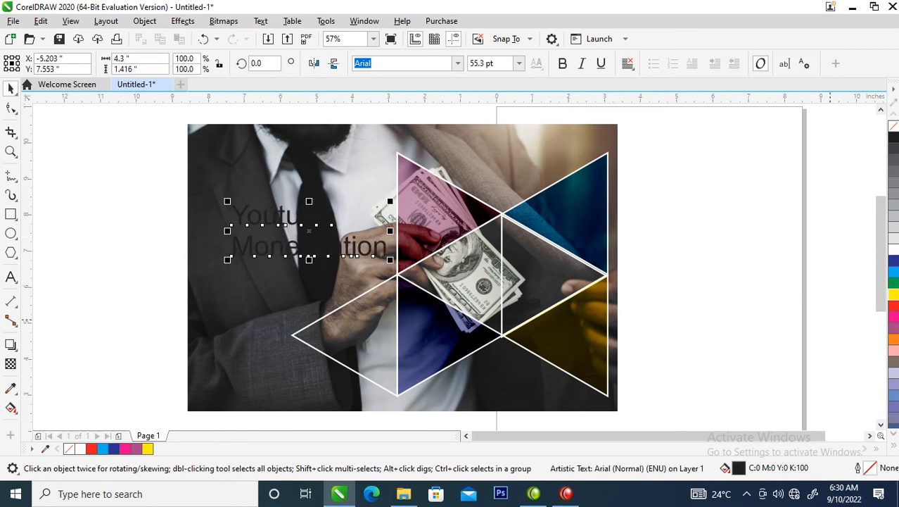
# Fill the title text white and set its font to Morganite.
pyautogui.click(893, 250)
pyautogui.click(458, 64)
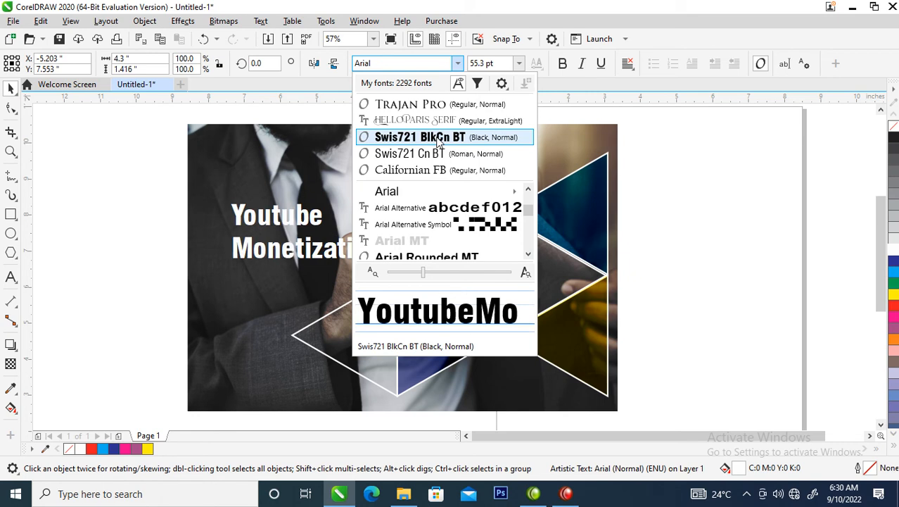
pyautogui.write('mo')
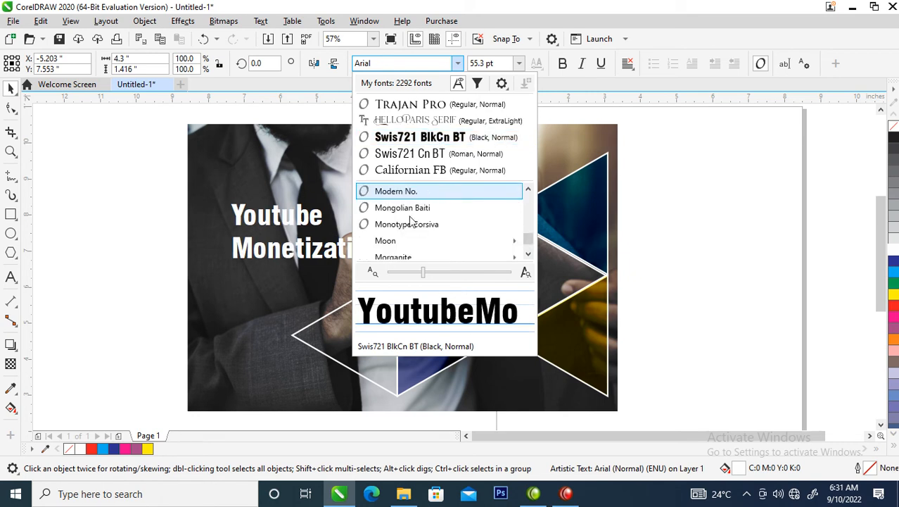
pyautogui.write('r')
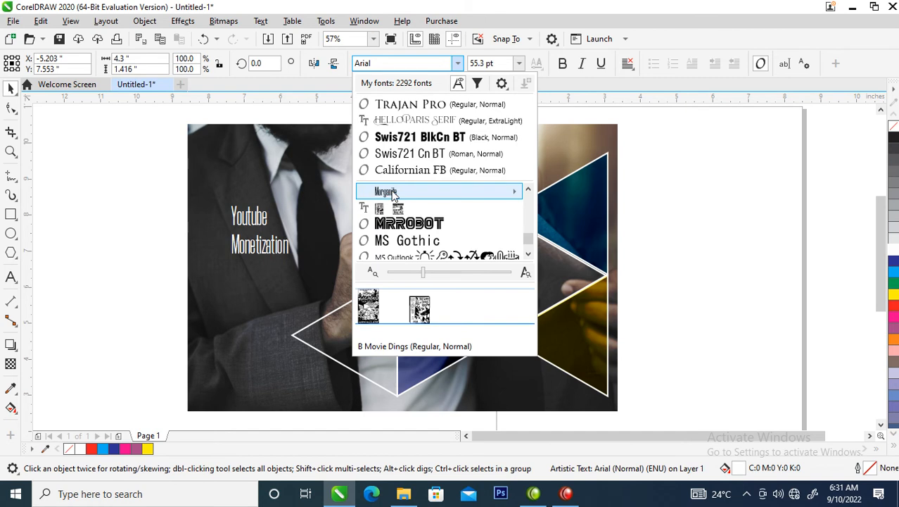
pyautogui.click(392, 192)
# Tighten the title's line spacing and scale it to about 142 pt, placed just beside the triangle pattern.
pyautogui.moveTo(291, 256); pyautogui.dragTo(454, 376)
pyautogui.moveTo(349, 240); pyautogui.dragTo(324, 171)
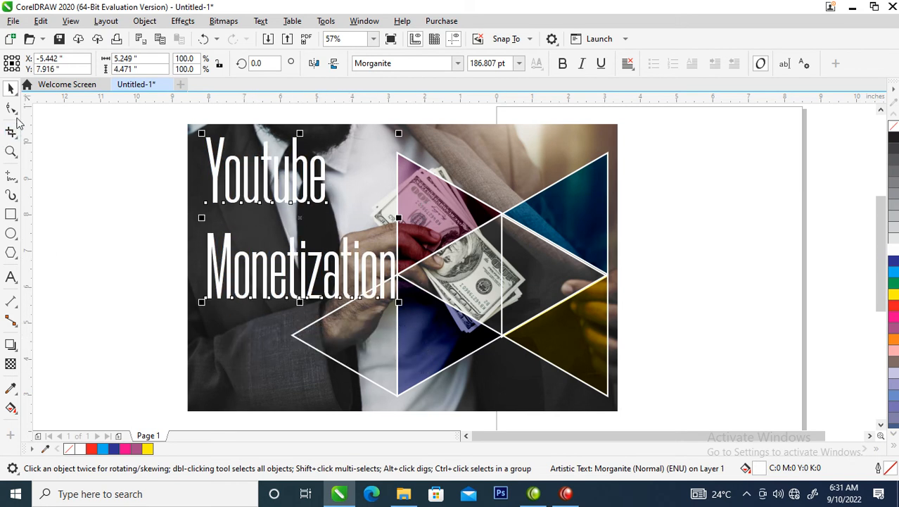
pyautogui.click(10, 108)
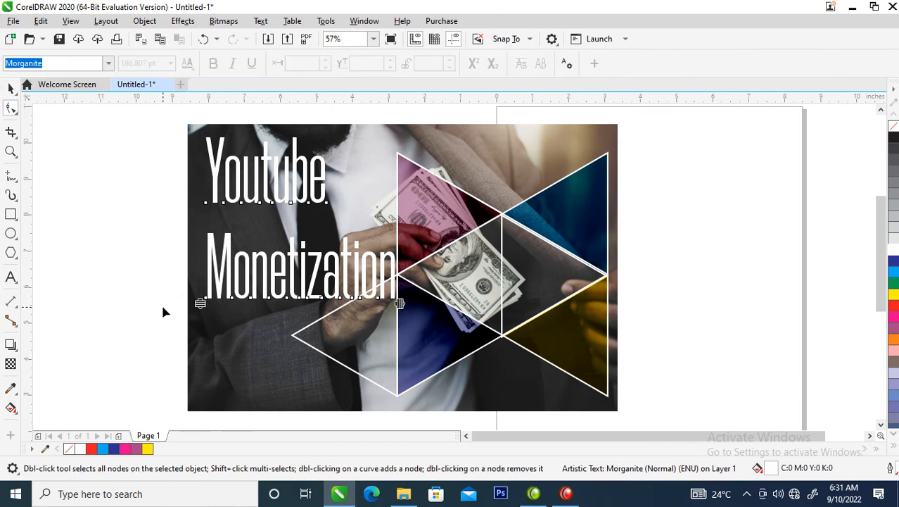
pyautogui.moveTo(200, 303); pyautogui.dragTo(201, 259)
pyautogui.press('space')
pyautogui.moveTo(390, 235)
pyautogui.mouseDown()
pyautogui.moveTo(397, 338)
pyautogui.moveTo(389, 312)
pyautogui.moveTo(388, 211)
pyautogui.moveTo(389, 231)
pyautogui.mouseUp()
pyautogui.moveTo(399, 146); pyautogui.dragTo(353, 170)
pyautogui.moveTo(340, 259); pyautogui.dragTo(361, 273)
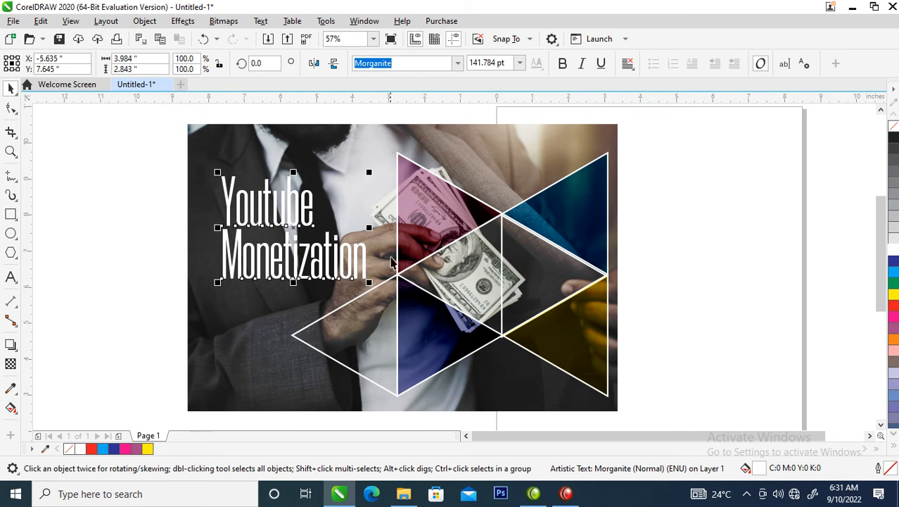
# Mirror an enlarged copy of the purple triangle, about 6.06 by 6.77 in, over the title area and order it behind the text.
pyautogui.click(461, 218)
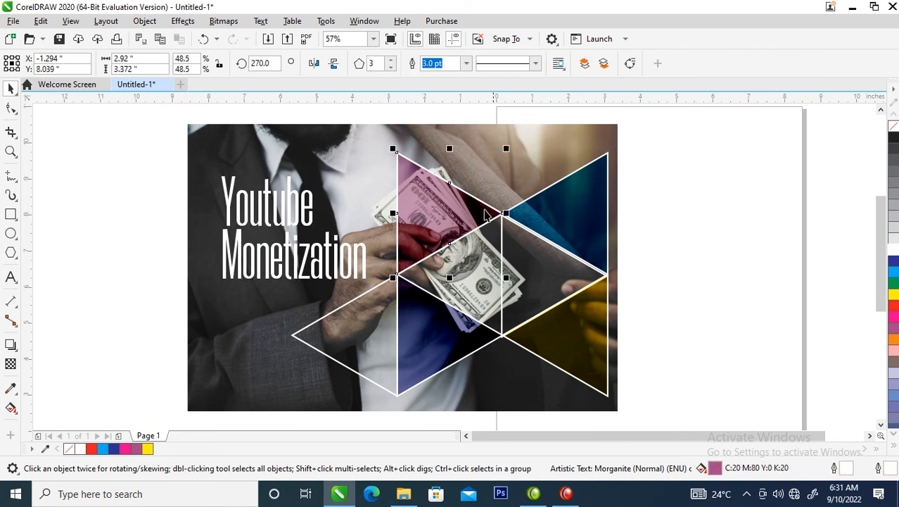
pyautogui.moveTo(506, 218); pyautogui.dragTo(177, 216)
pyautogui.moveTo(287, 281); pyautogui.dragTo(288, 338)
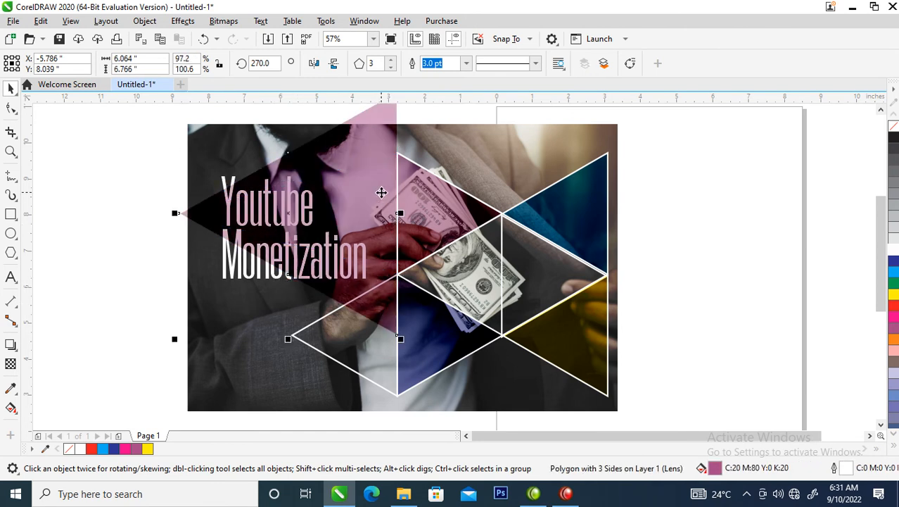
pyautogui.moveTo(381, 192); pyautogui.dragTo(389, 225)
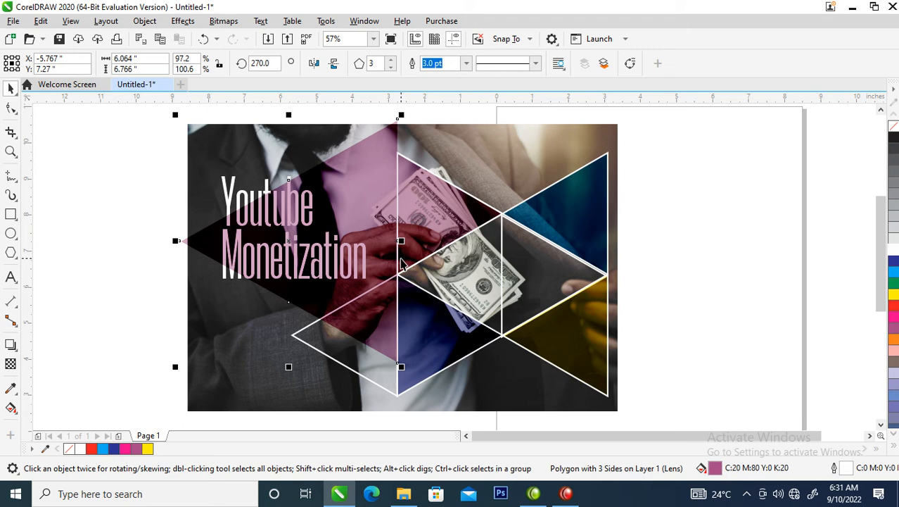
pyautogui.hotkey('ctrl', 'pagedown')
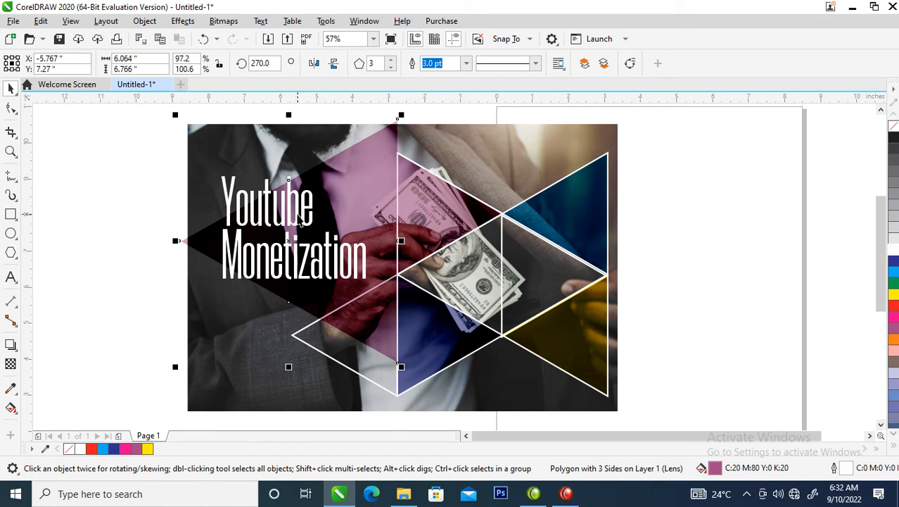
# Break the title into separate lines, shrink "Monetization" beneath "Youtube", and left-align both lines inside the large purple triangle.
pyautogui.click(312, 209)
pyautogui.moveTo(308, 216); pyautogui.dragTo(328, 234)
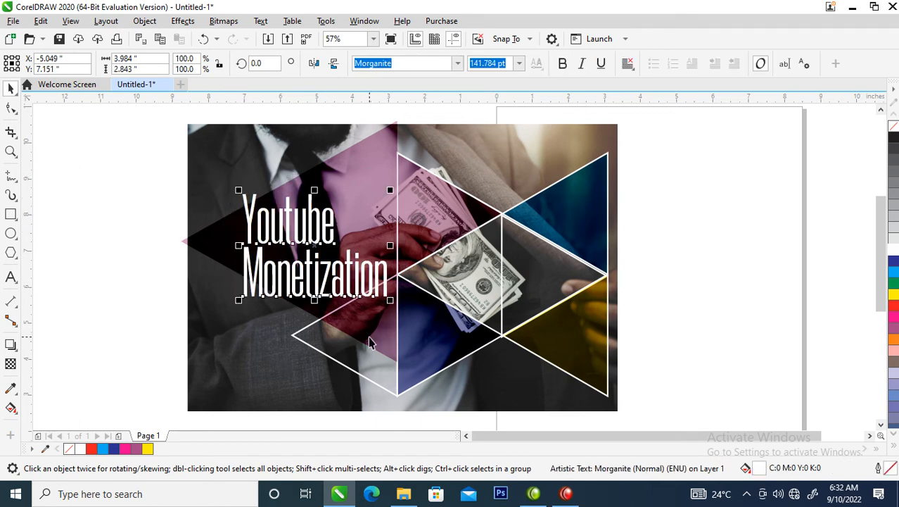
pyautogui.hotkey('ctrl', 'k')
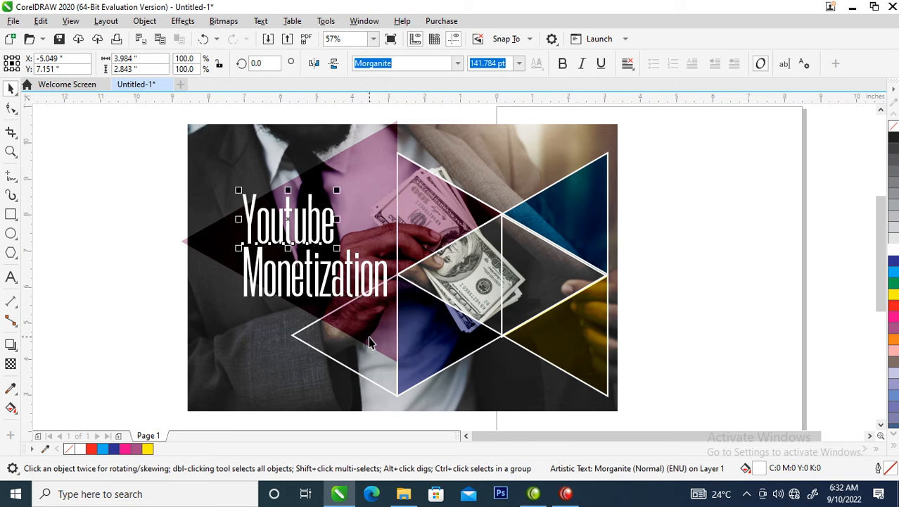
pyautogui.click(371, 276)
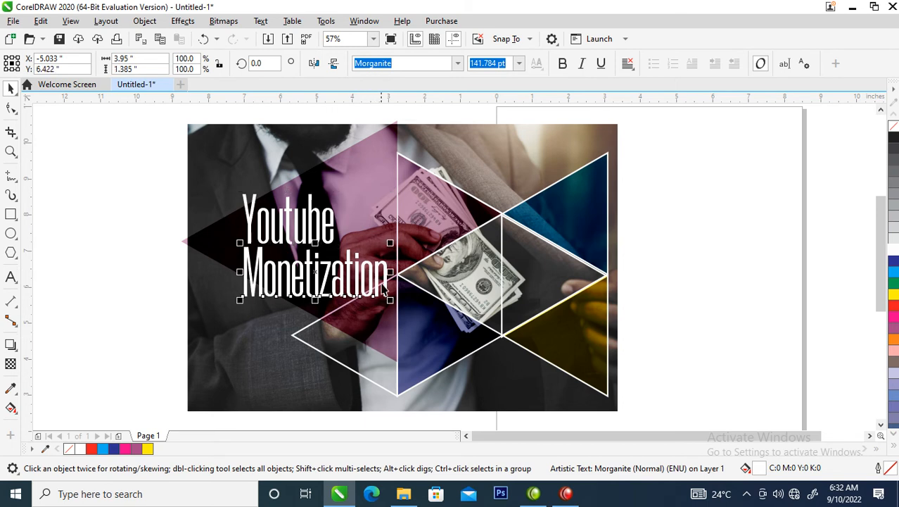
pyautogui.moveTo(389, 299); pyautogui.dragTo(346, 285)
pyautogui.keyDown('shift'); pyautogui.click(337, 220); pyautogui.keyUp('shift')
pyautogui.moveTo(336, 220); pyautogui.dragTo(368, 215)
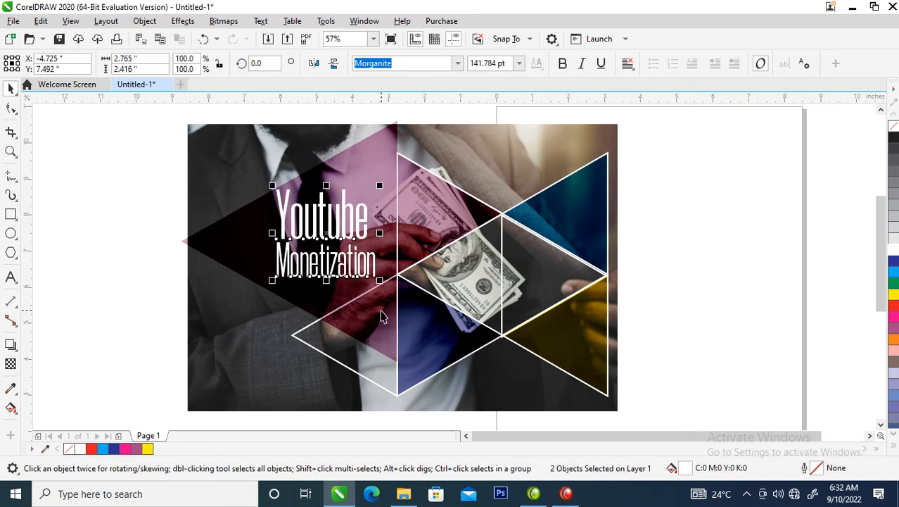
pyautogui.press('l')
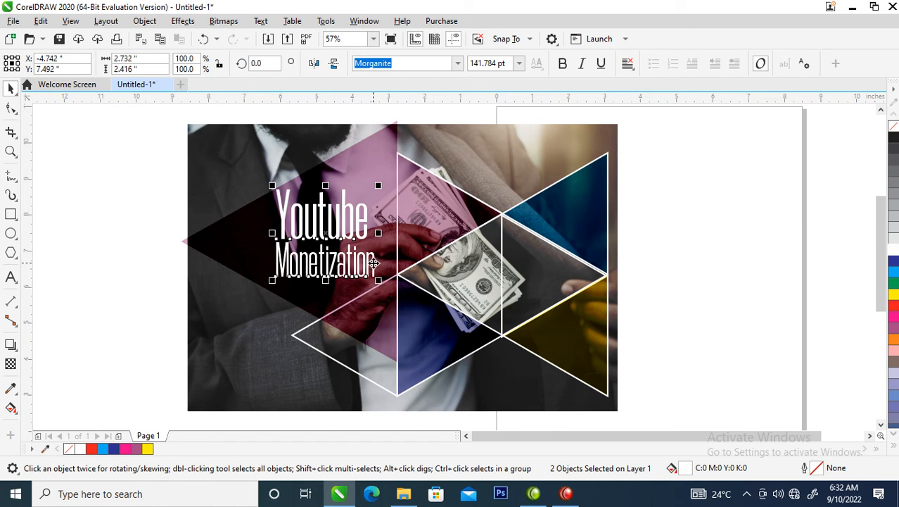
pyautogui.click(667, 280)
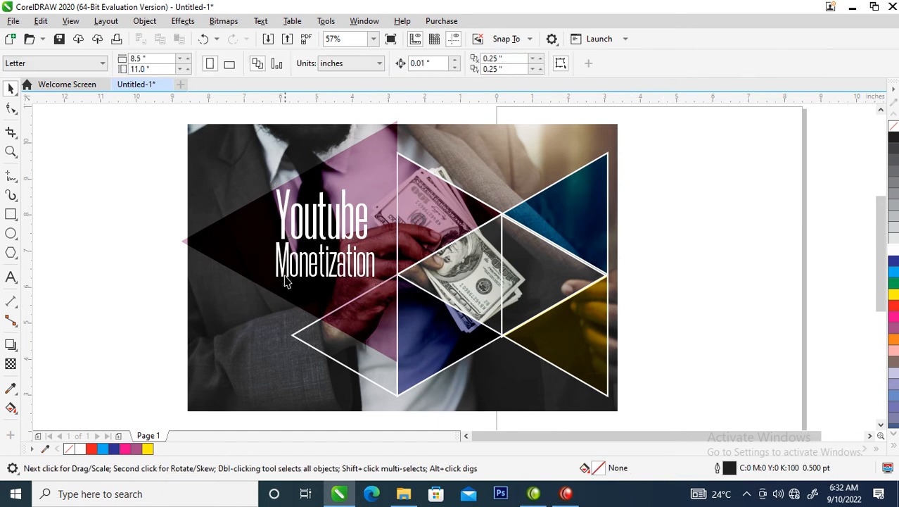
# Convert everything except the two title lines to a 300 dpi RGB bitmap with anti-aliasing and a transparent background.
pyautogui.scroll(-2, 289, 278)
pyautogui.press('z')
pyautogui.moveTo(186, 168); pyautogui.dragTo(514, 375)
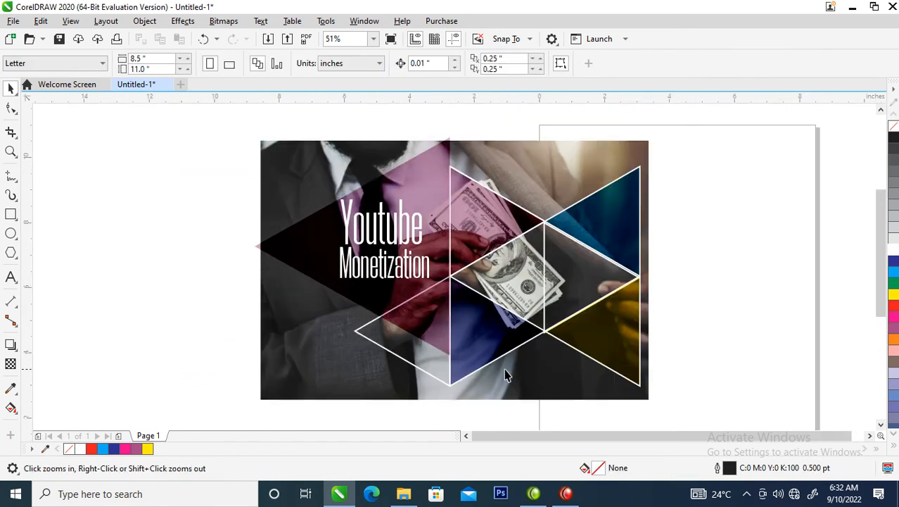
pyautogui.moveTo(242, 137); pyautogui.dragTo(668, 411)
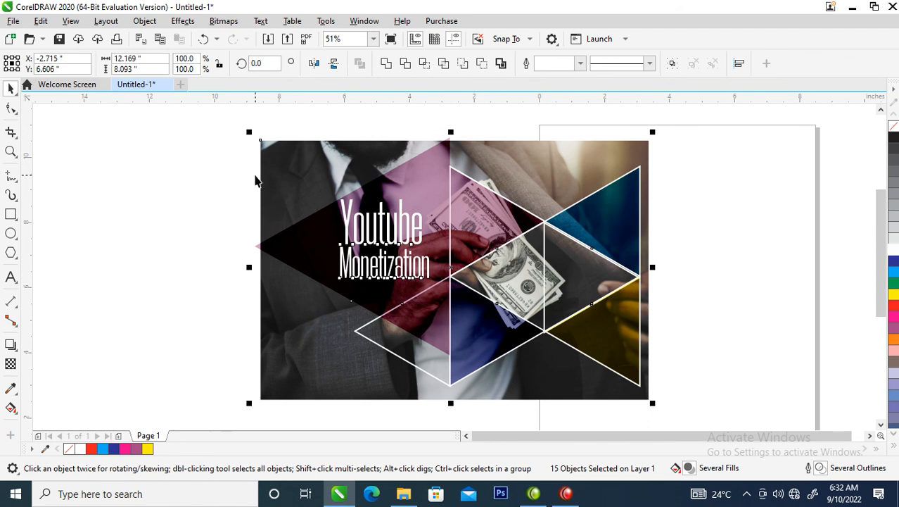
pyautogui.keyDown('shift'); pyautogui.click(380, 222); pyautogui.keyUp('shift')
pyautogui.keyDown('shift'); pyautogui.click(393, 279); pyautogui.keyUp('shift')
pyautogui.hotkey('alt', 'b')
pyautogui.press('Return')
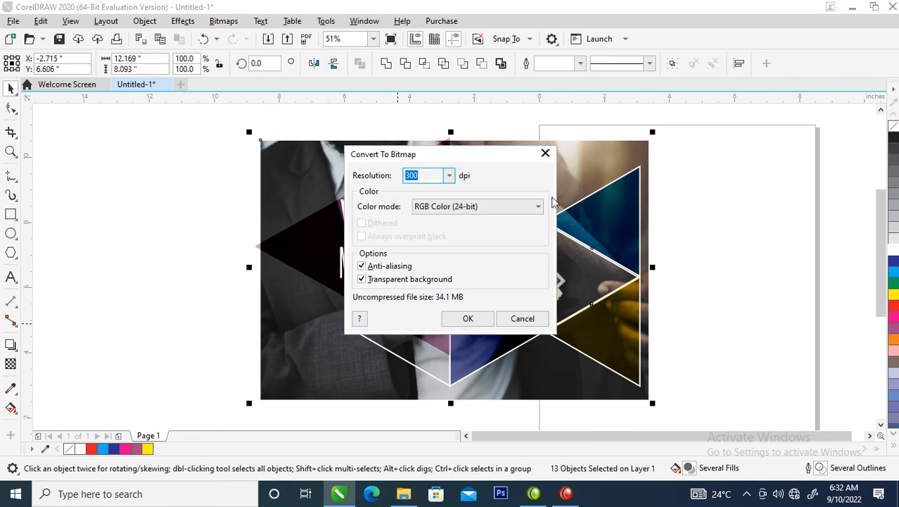
pyautogui.click(468, 318)
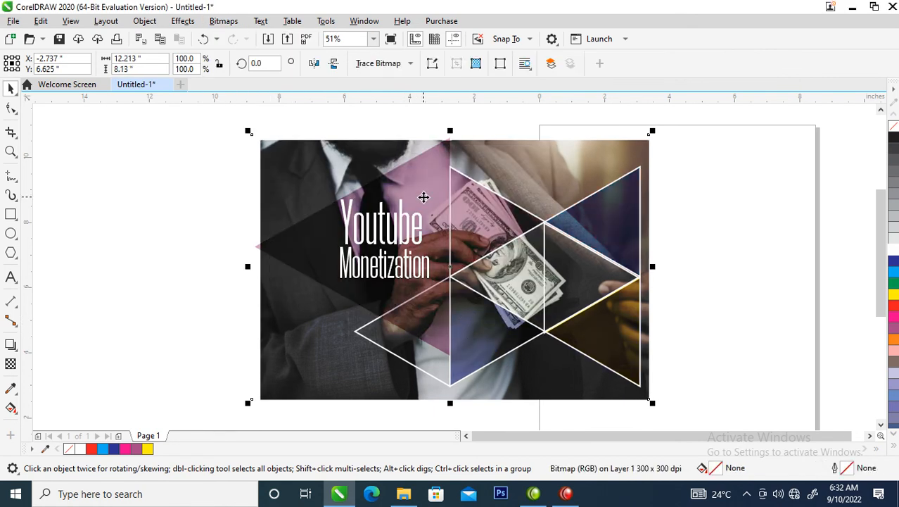
# Darken the bitmap with a reset Tone Curve on the RGB channel, bent down to X 156, Y 115.
pyautogui.click(180, 22)
pyautogui.moveTo(200, 75)
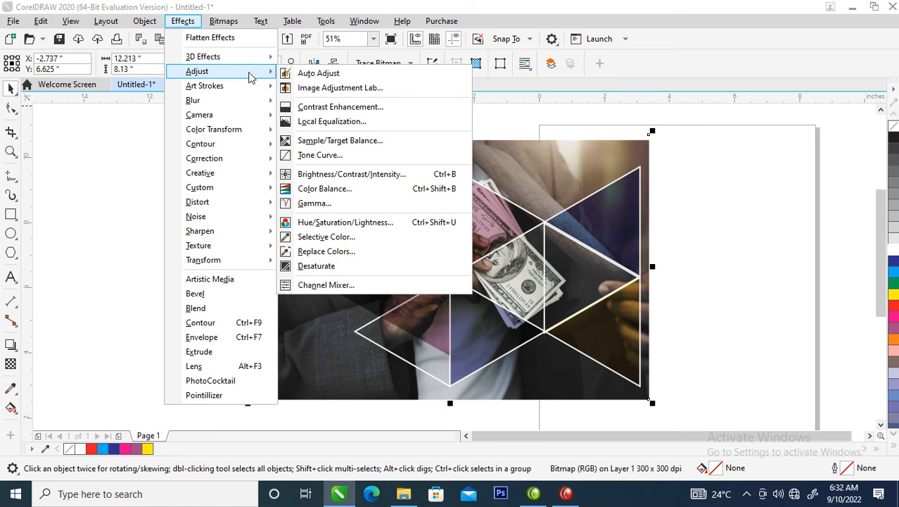
pyautogui.click(320, 155)
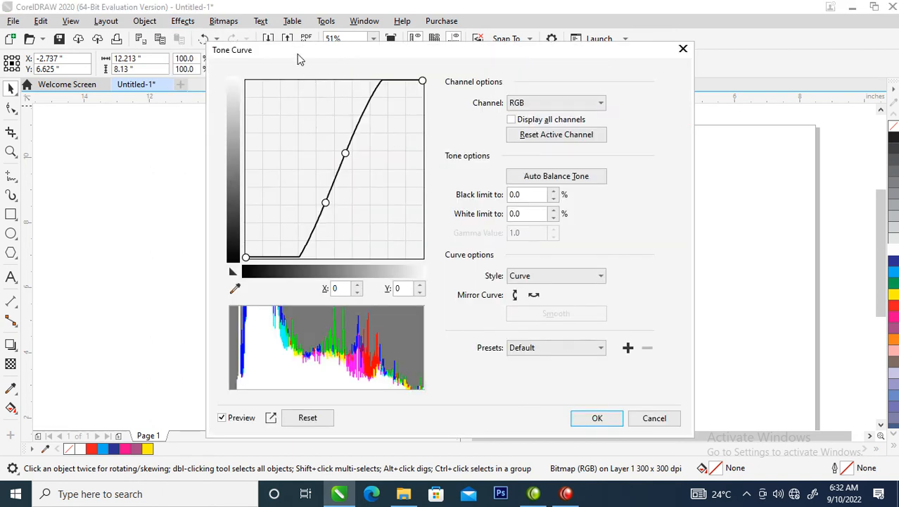
pyautogui.moveTo(298, 59); pyautogui.dragTo(646, 19)
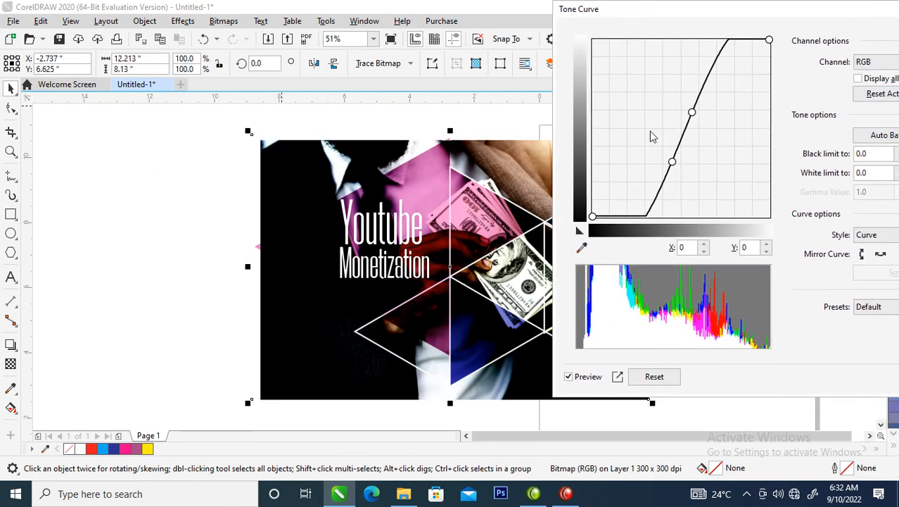
pyautogui.click(654, 376)
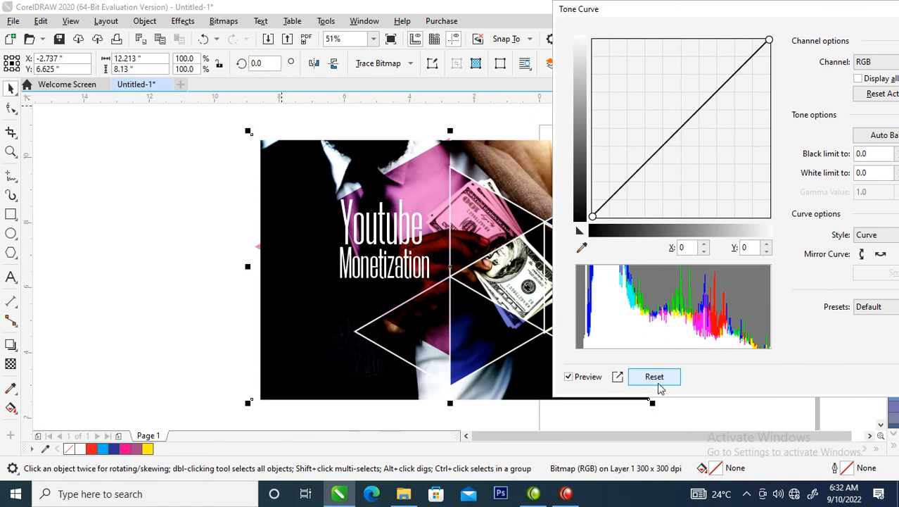
pyautogui.moveTo(688, 128); pyautogui.dragTo(702, 141)
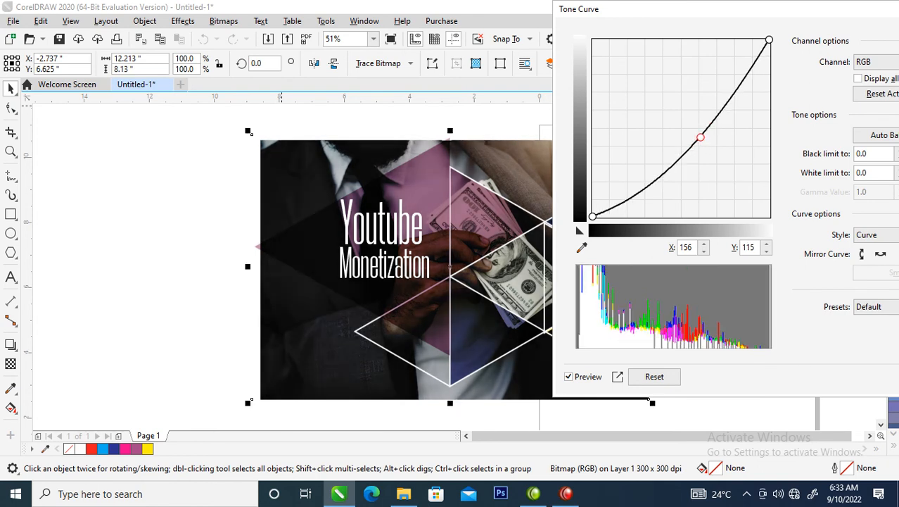
pyautogui.press('Return')
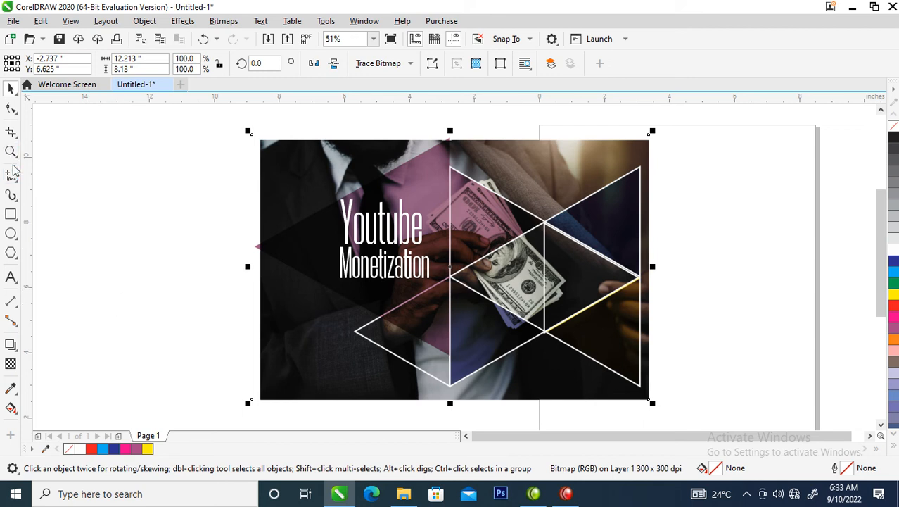
# Try to smudge the bitmap's lower-left corner and left side with a 2-inch Smudge nib.
pyautogui.click(11, 109)
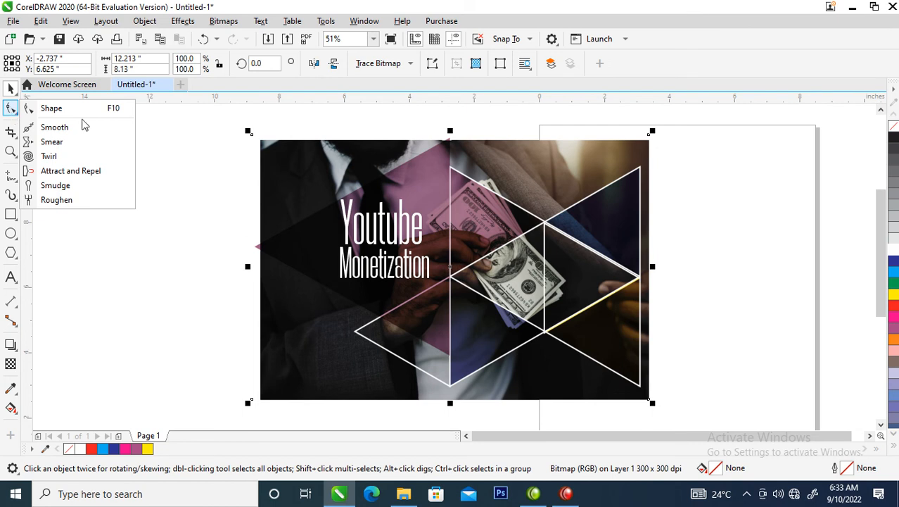
pyautogui.click(61, 187)
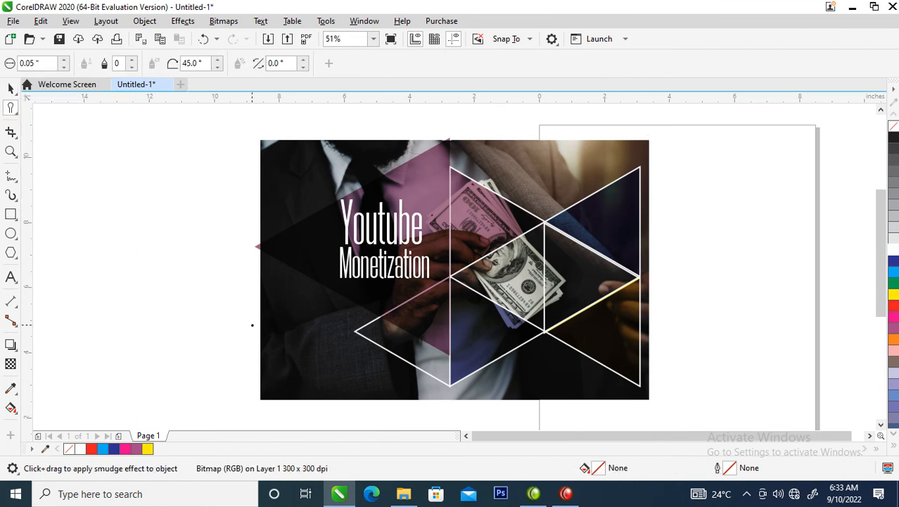
pyautogui.click(28, 63)
pyautogui.write('2')
pyautogui.press('Return')
pyautogui.click(241, 397)
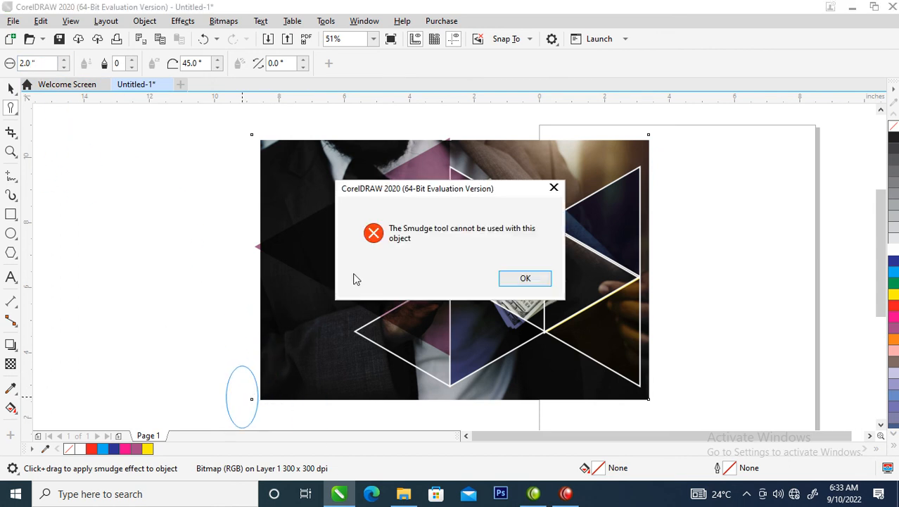
pyautogui.click(554, 188)
pyautogui.click(255, 398)
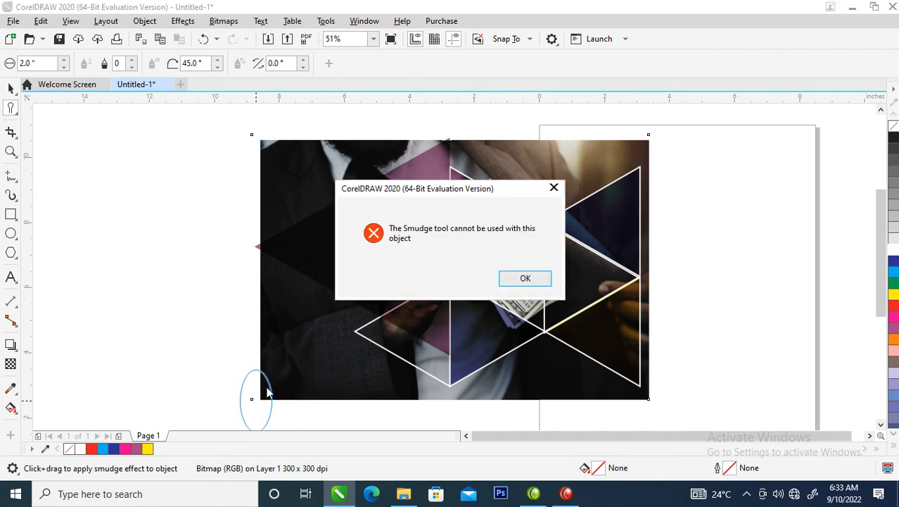
pyautogui.click(554, 189)
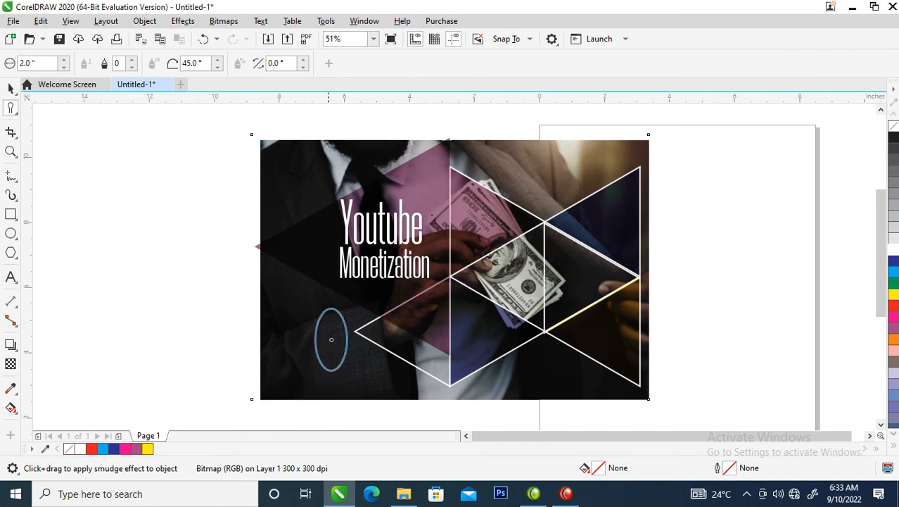
pyautogui.click(305, 336)
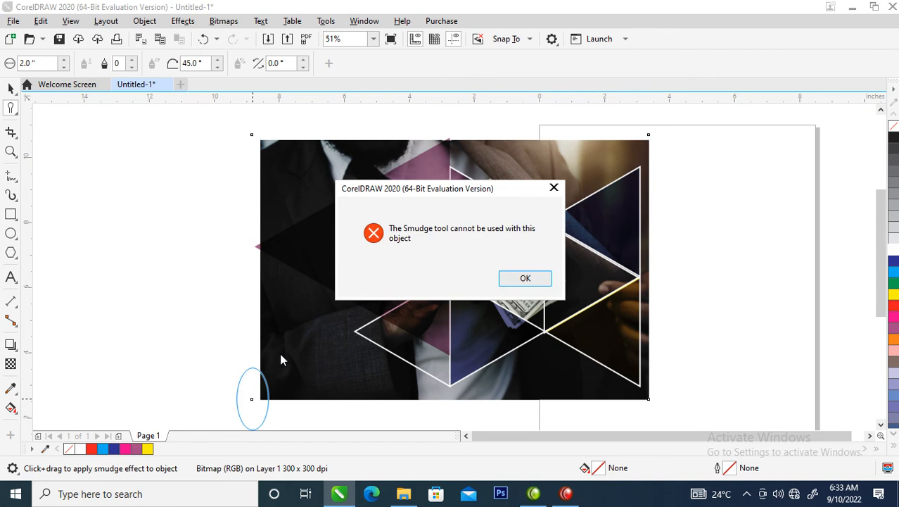
pyautogui.click(554, 186)
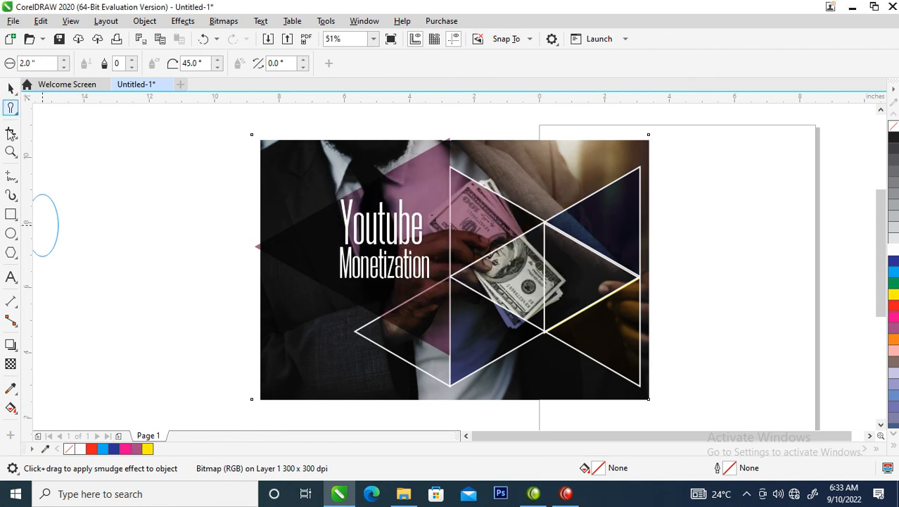
# Smear the bitmap's lower-left corner inward with a 4-inch nib to carve out a curved gap.
pyautogui.click(13, 109)
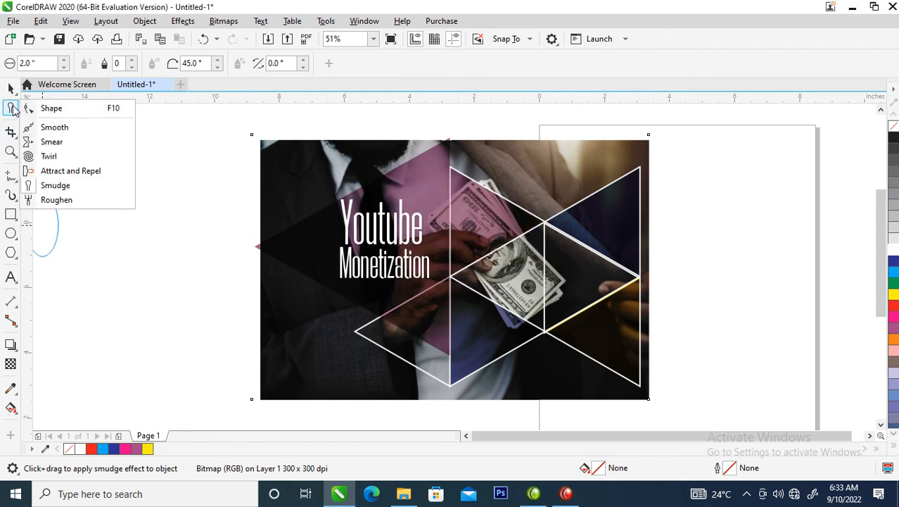
pyautogui.click(50, 142)
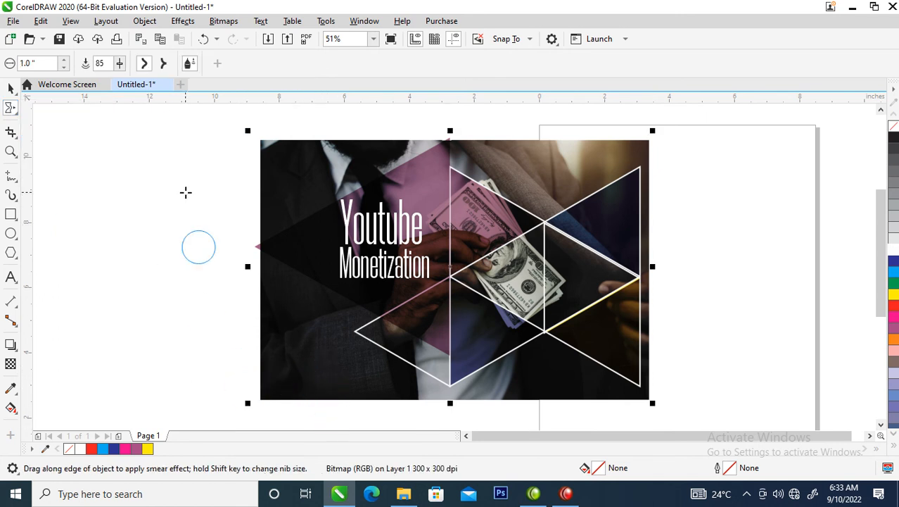
pyautogui.doubleClick(39, 64)
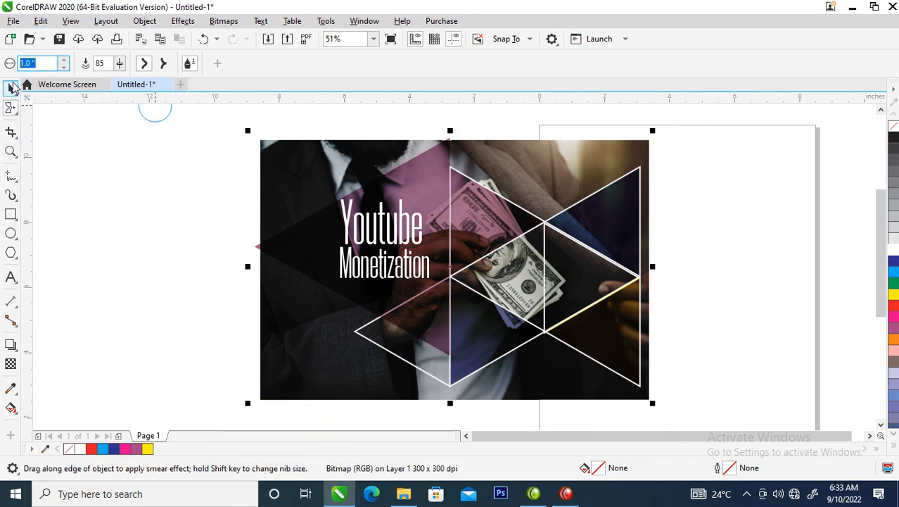
pyautogui.write('8')
pyautogui.press('Return')
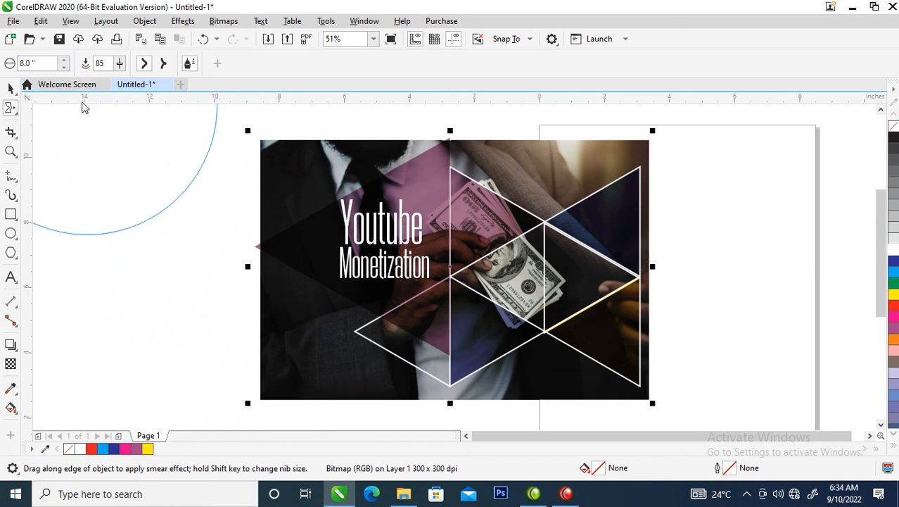
pyautogui.moveTo(45, 64); pyautogui.dragTo(14, 63)
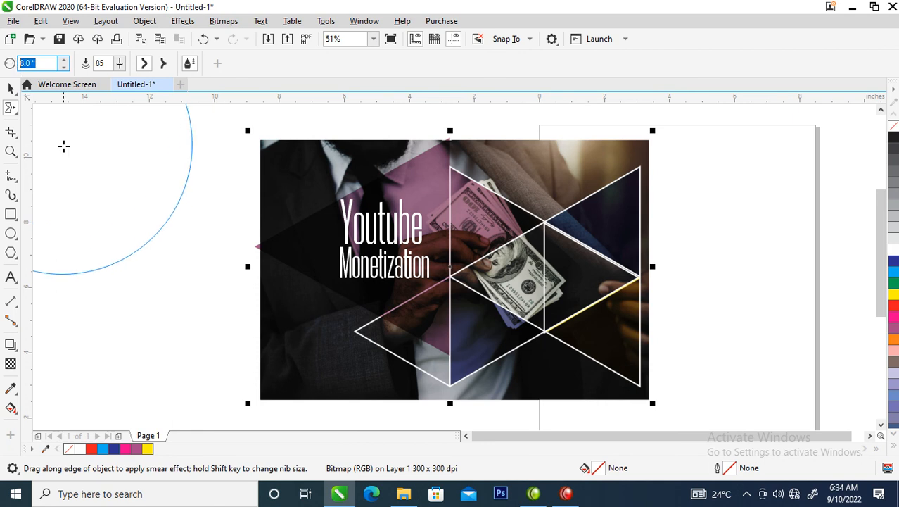
pyautogui.write('4')
pyautogui.press('Return')
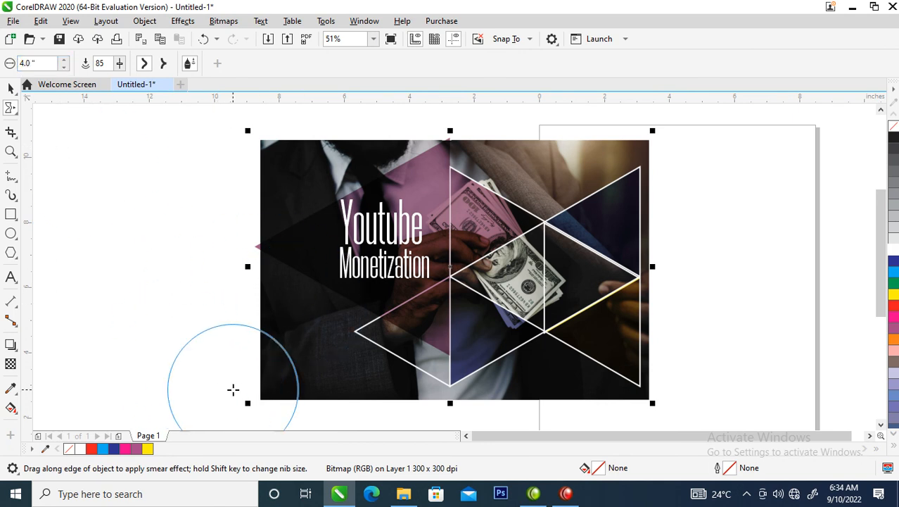
pyautogui.moveTo(250, 406); pyautogui.dragTo(341, 305)
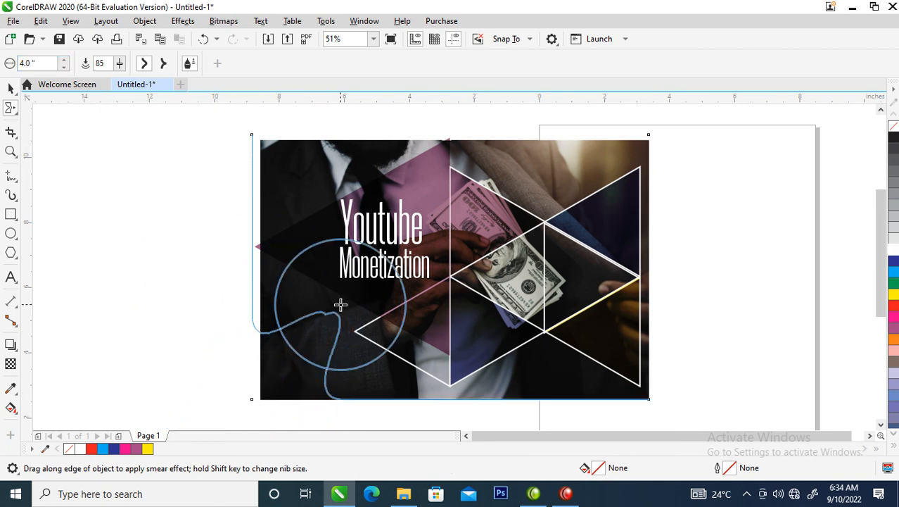
pyautogui.moveTo(313, 404)
pyautogui.mouseDown()
pyautogui.moveTo(358, 368)
pyautogui.moveTo(366, 346)
pyautogui.moveTo(414, 323)
pyautogui.mouseUp()
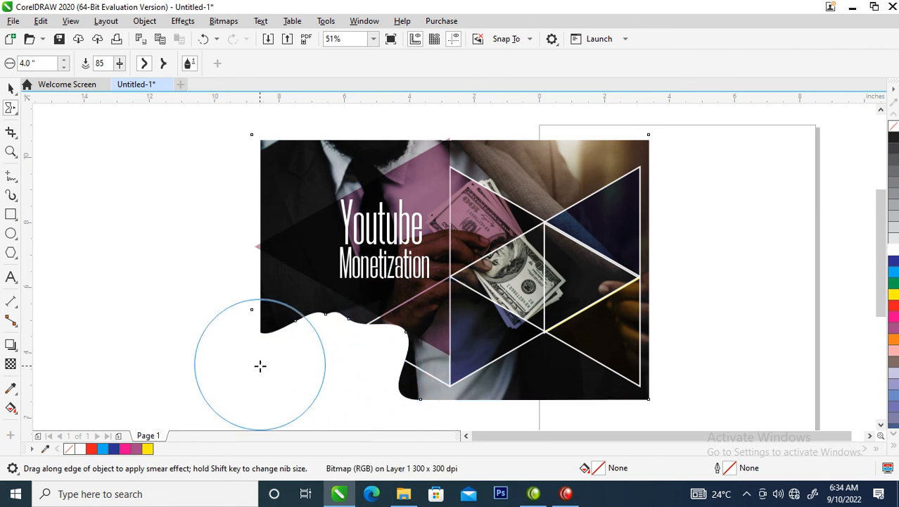
# Smear the gap's upper and right edges further into the bitmap to refine its wavy outline.
pyautogui.moveTo(322, 336); pyautogui.dragTo(322, 306)
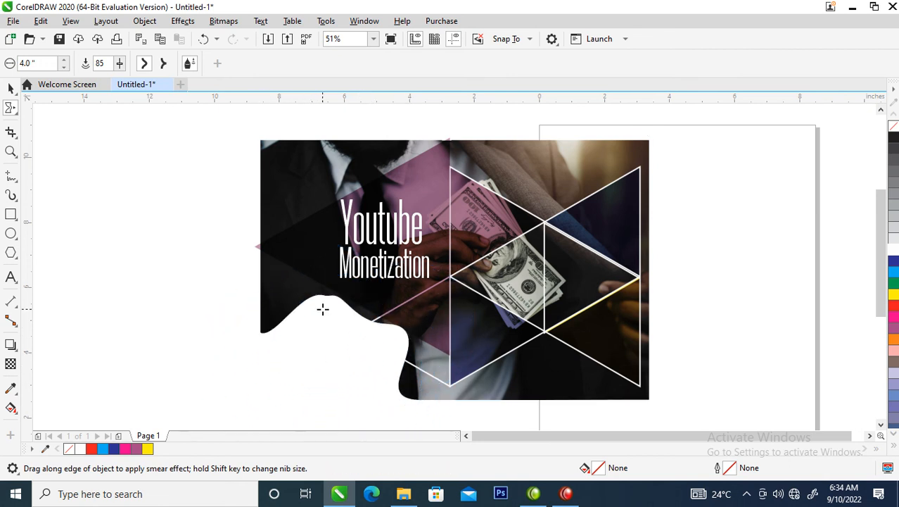
pyautogui.moveTo(393, 378); pyautogui.dragTo(406, 373)
pyautogui.moveTo(382, 337); pyautogui.dragTo(385, 321)
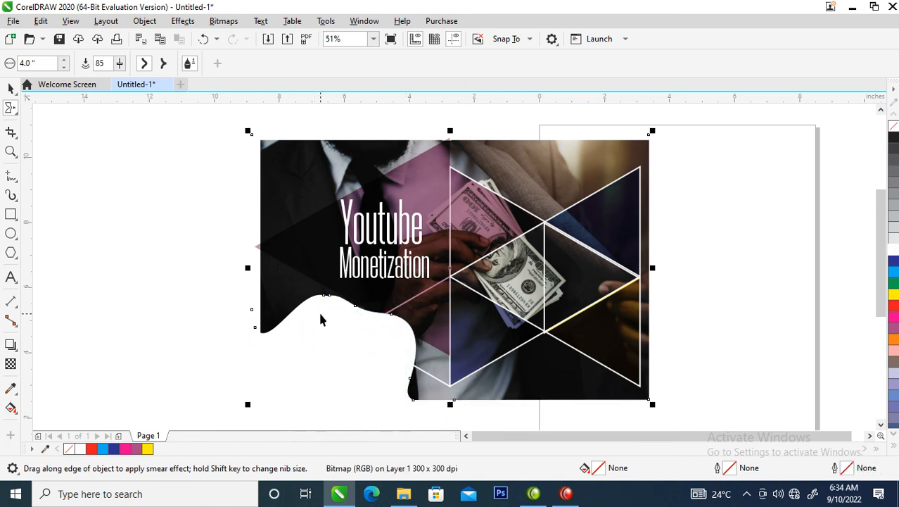
pyautogui.press('space')
# Draw a red-filled rectangle about 2.53 by 1.5 in inside the wavy gap, with corners rounded to about 0.53 in.
pyautogui.click(11, 214)
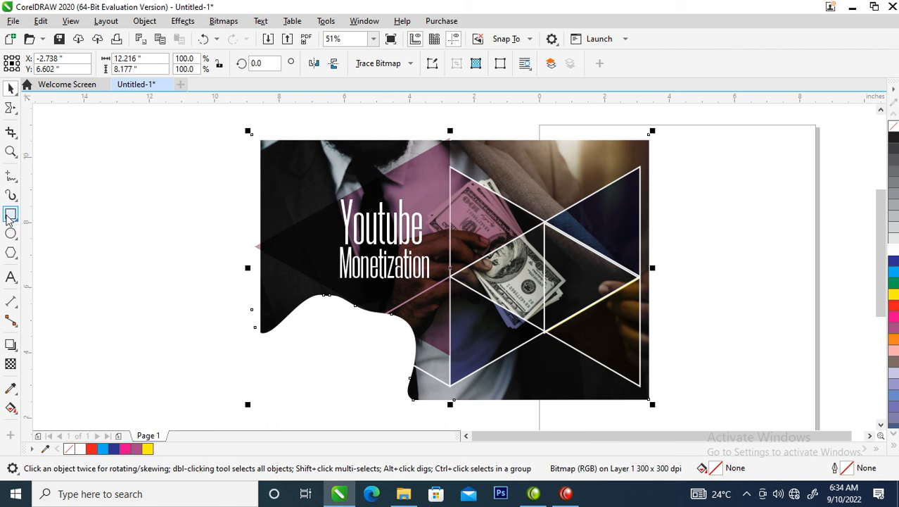
pyautogui.moveTo(300, 328); pyautogui.dragTo(382, 378)
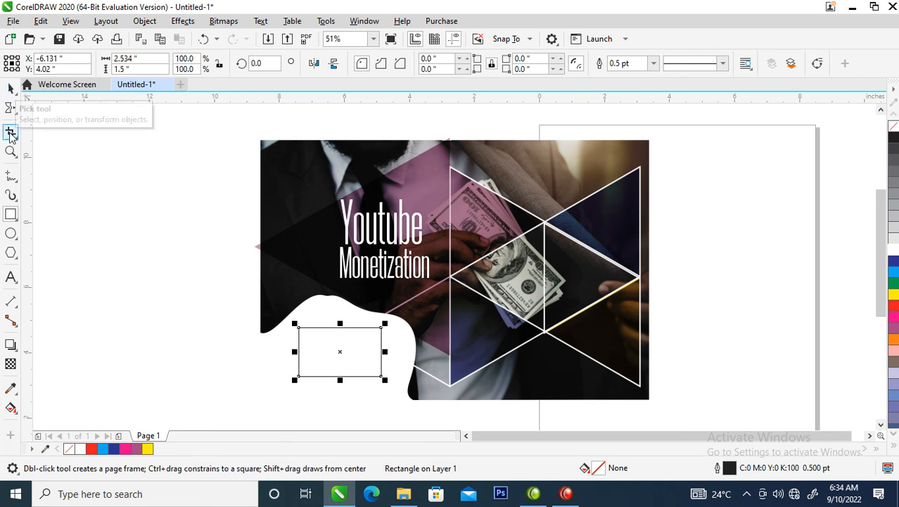
pyautogui.click(11, 114)
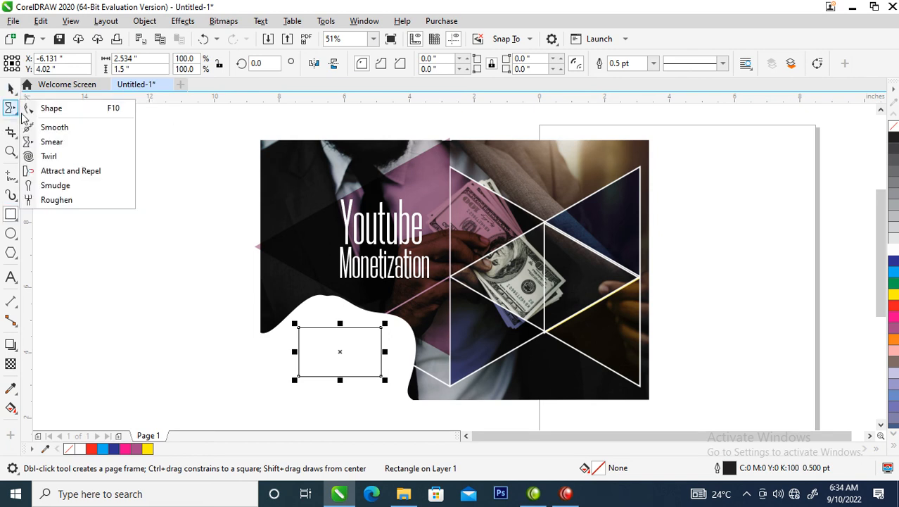
pyautogui.click(68, 112)
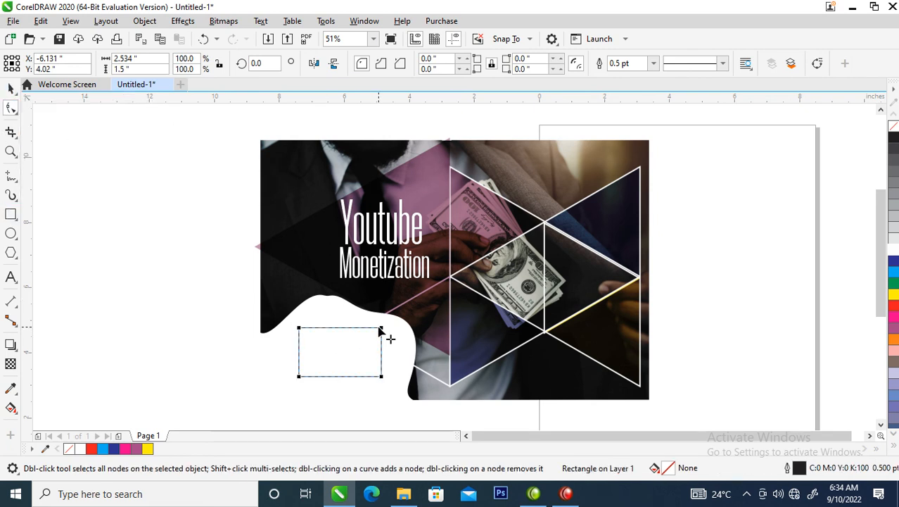
pyautogui.moveTo(382, 331); pyautogui.dragTo(373, 349)
pyautogui.press('space')
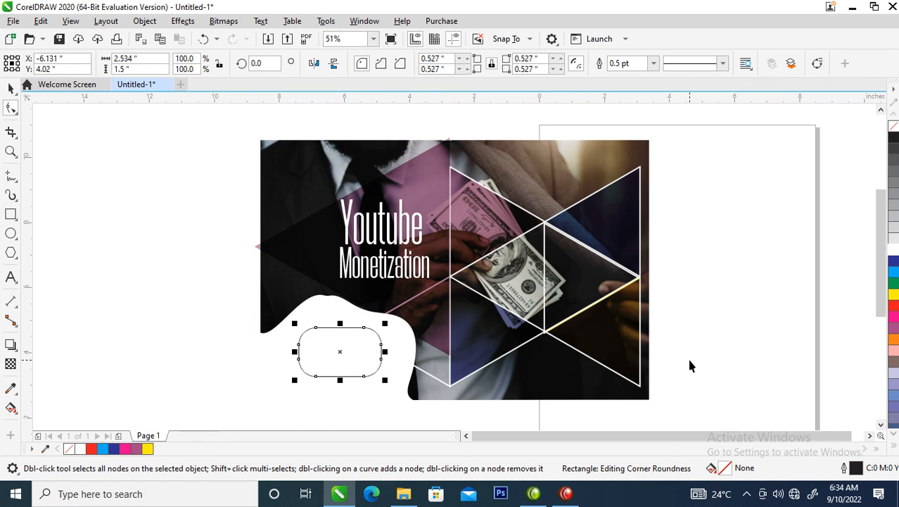
pyautogui.click(894, 307)
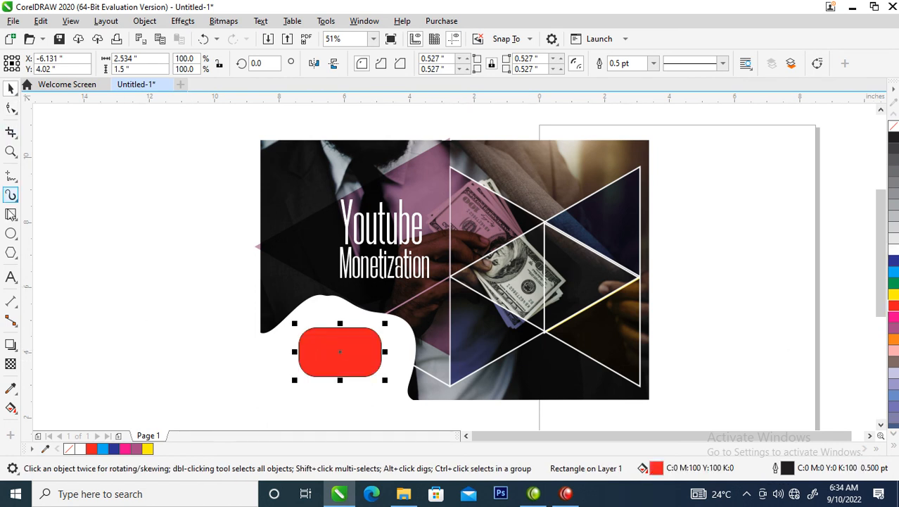
# Draw a three-sided polygon about 1.58 by 1.37 in on the empty area beside the design.
pyautogui.click(11, 252)
pyautogui.moveTo(117, 200); pyautogui.dragTo(170, 261)
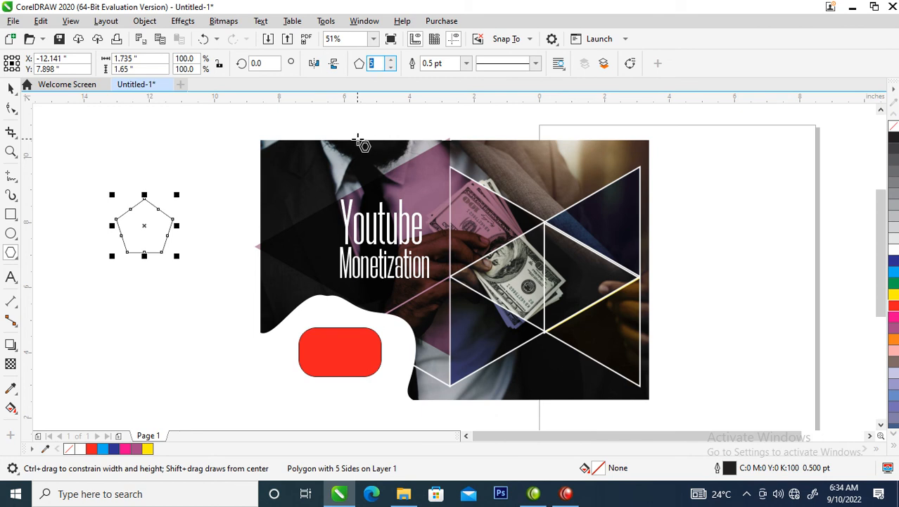
pyautogui.write('3')
pyautogui.press('Return')
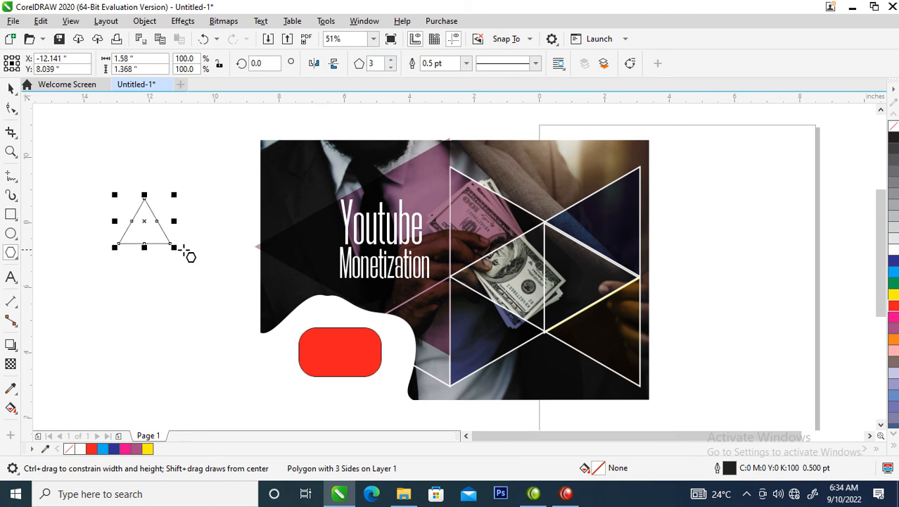
# Rotate the triangle to 270° so it points right, and move it with a white fill onto the red rounded rectangle.
pyautogui.press('space')
pyautogui.click(145, 224)
pyautogui.moveTo(177, 190); pyautogui.dragTo(179, 259)
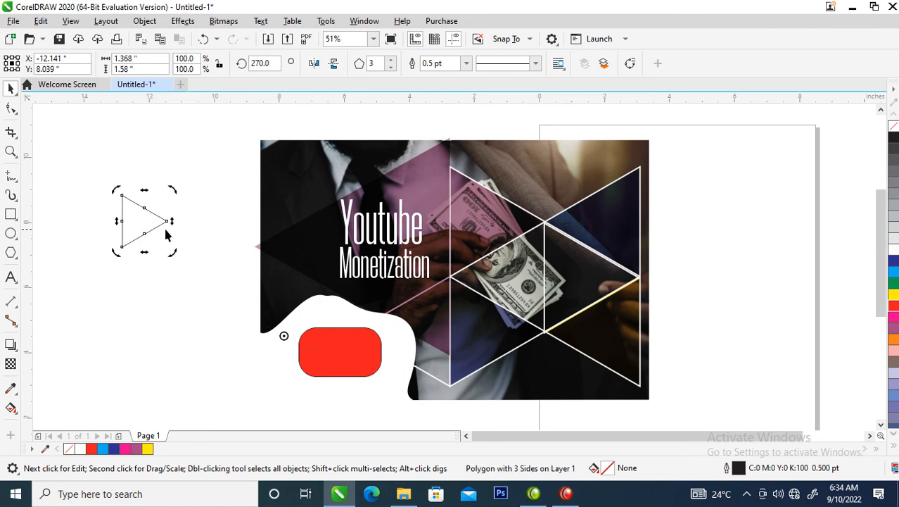
pyautogui.click(169, 235)
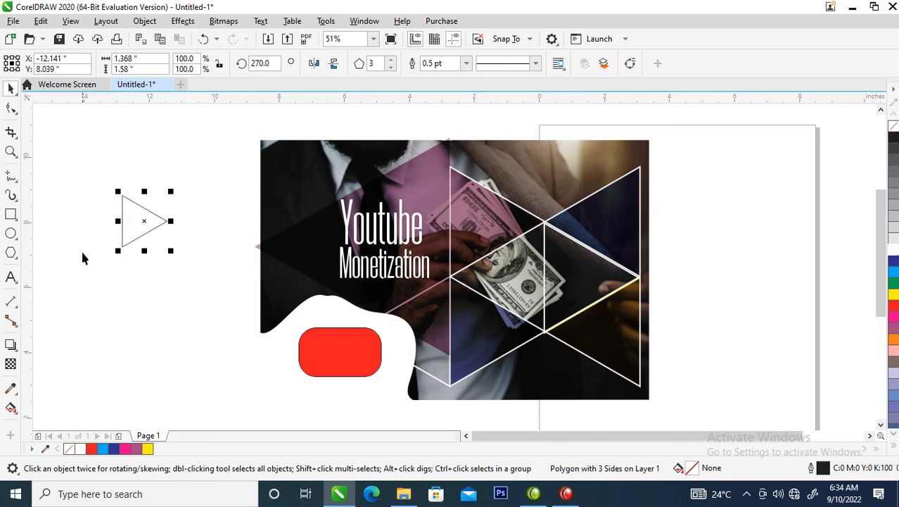
pyautogui.moveTo(143, 228); pyautogui.dragTo(345, 360)
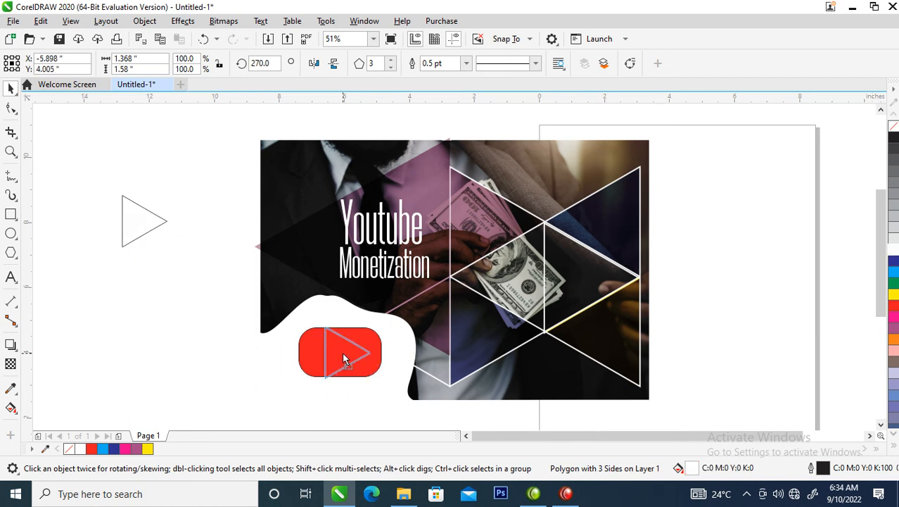